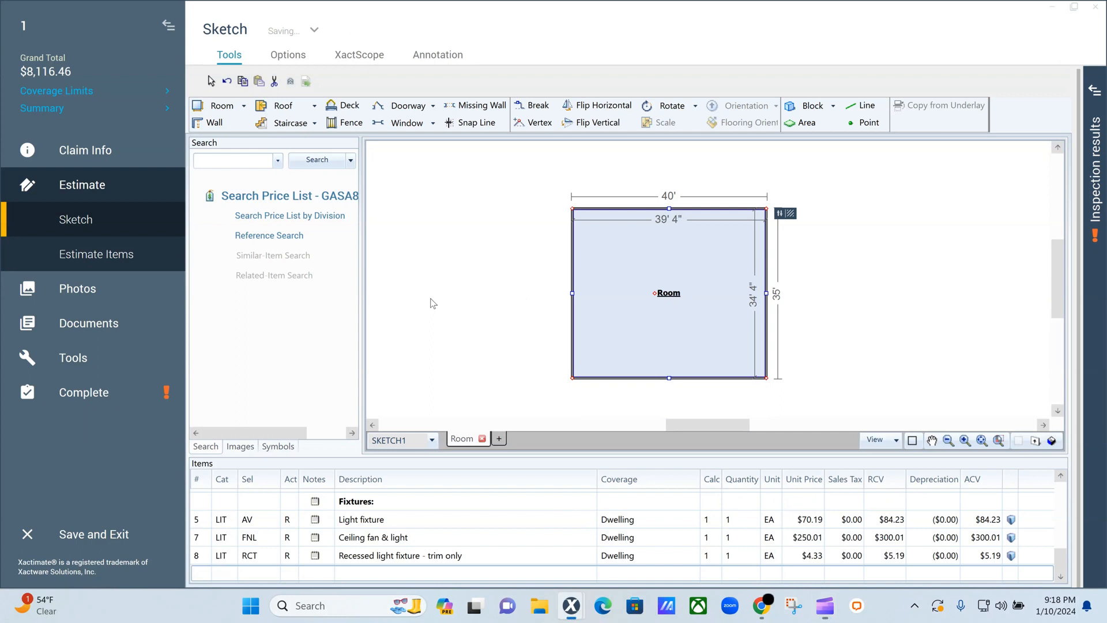
- Select the room in the sketch and open the estimate items
left_click(703, 304)
left_click(414, 411)
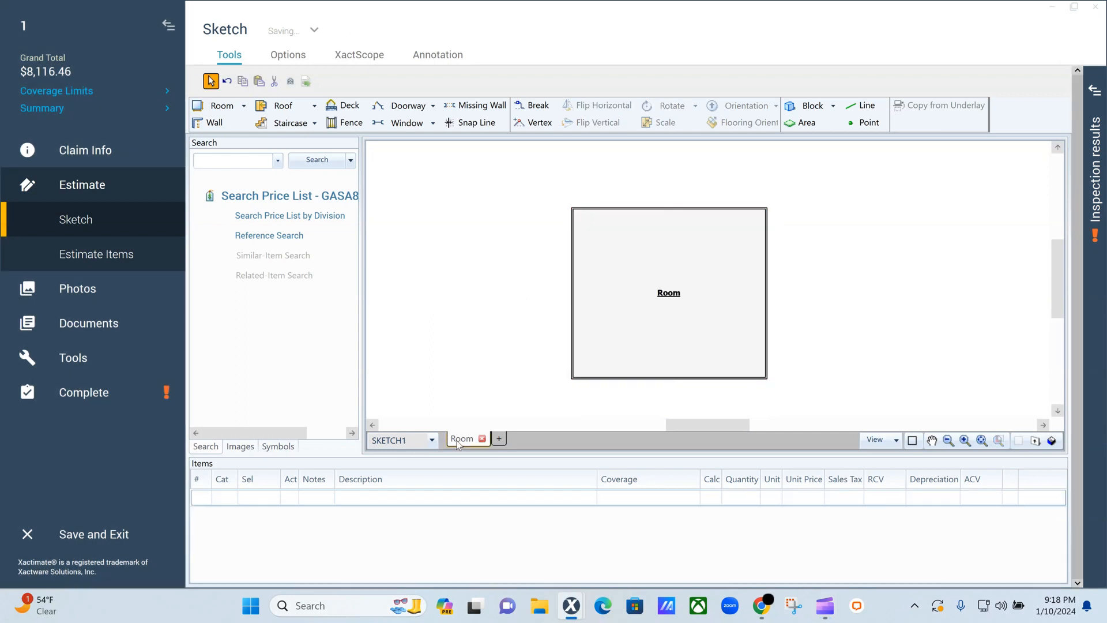
left_click(706, 261)
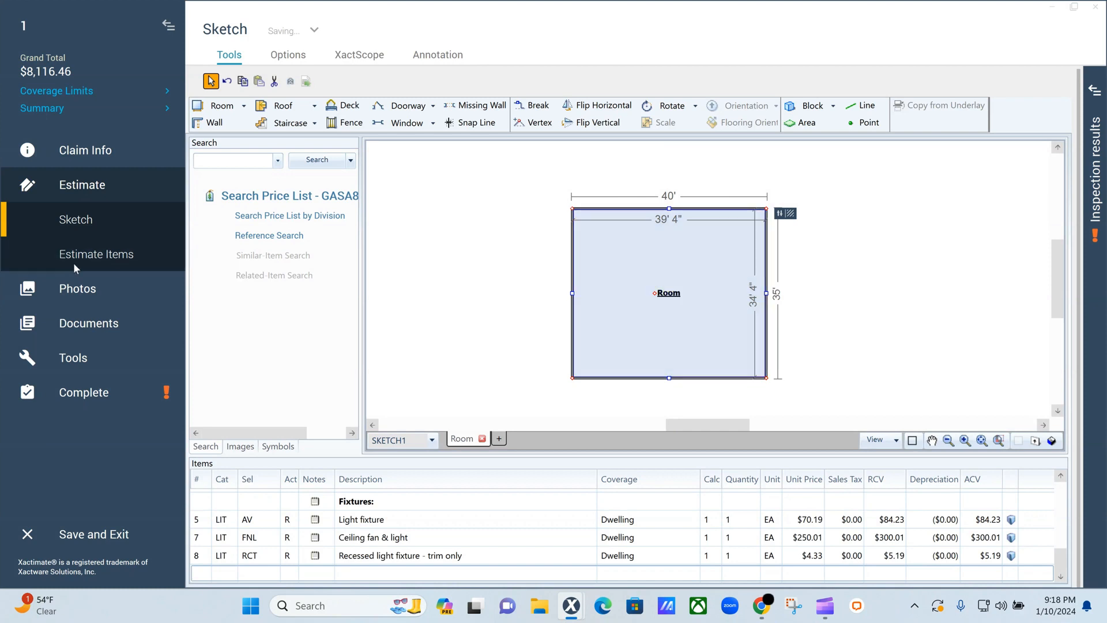
left_click(25, 253)
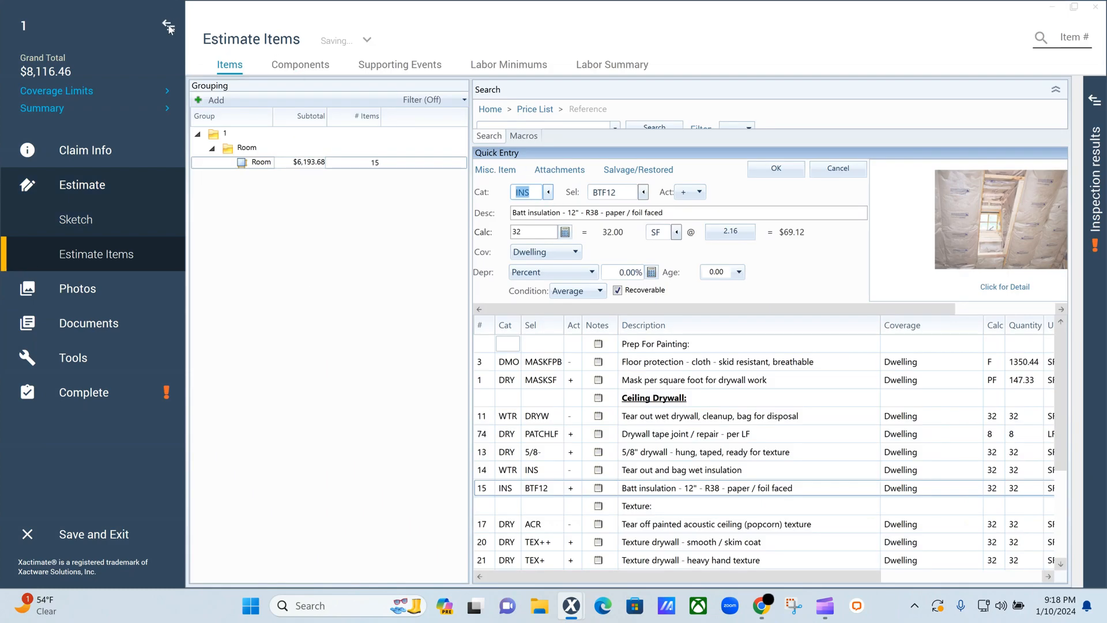
- Collapse the navigation sidebar and narrow the grouping pane to widen the line item list
left_click(167, 26)
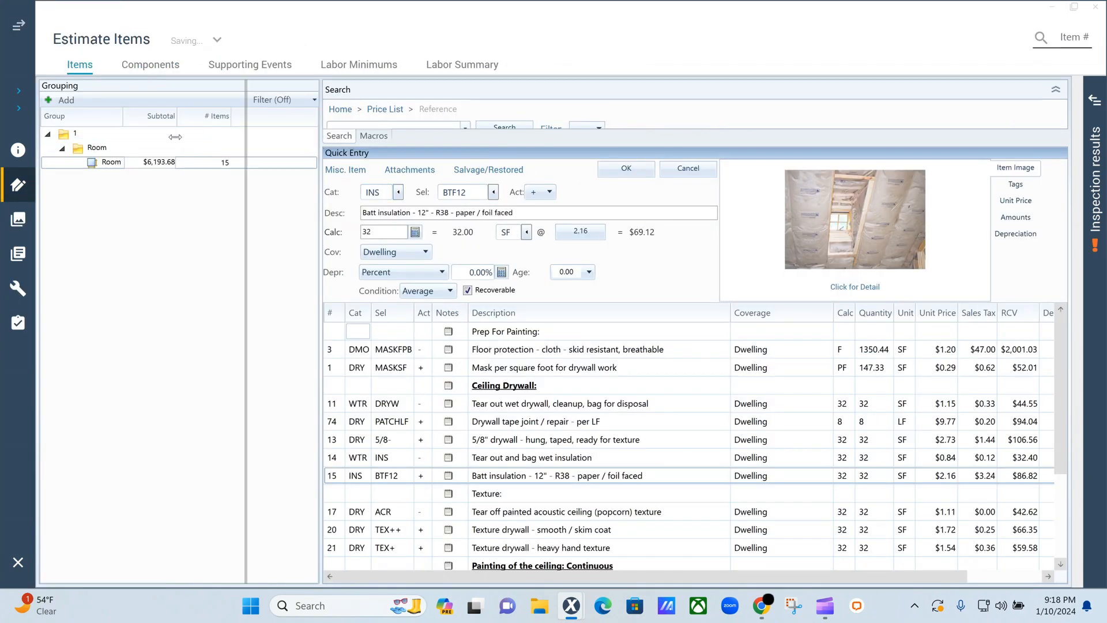
left_click_drag(175, 137, 264, 93)
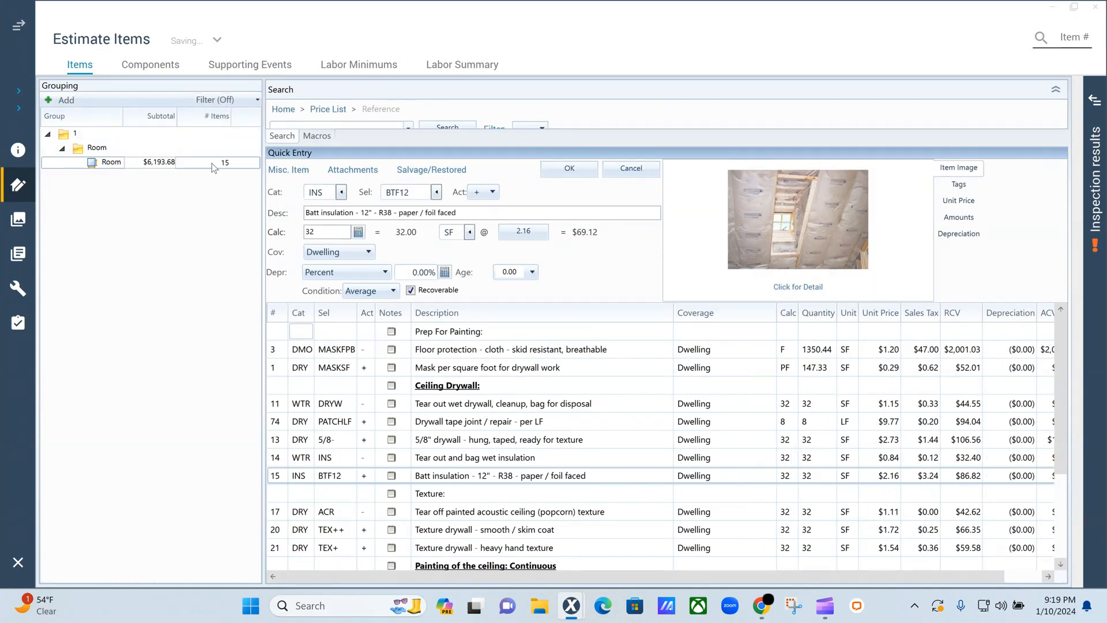
scroll(327, 485, "down", 2)
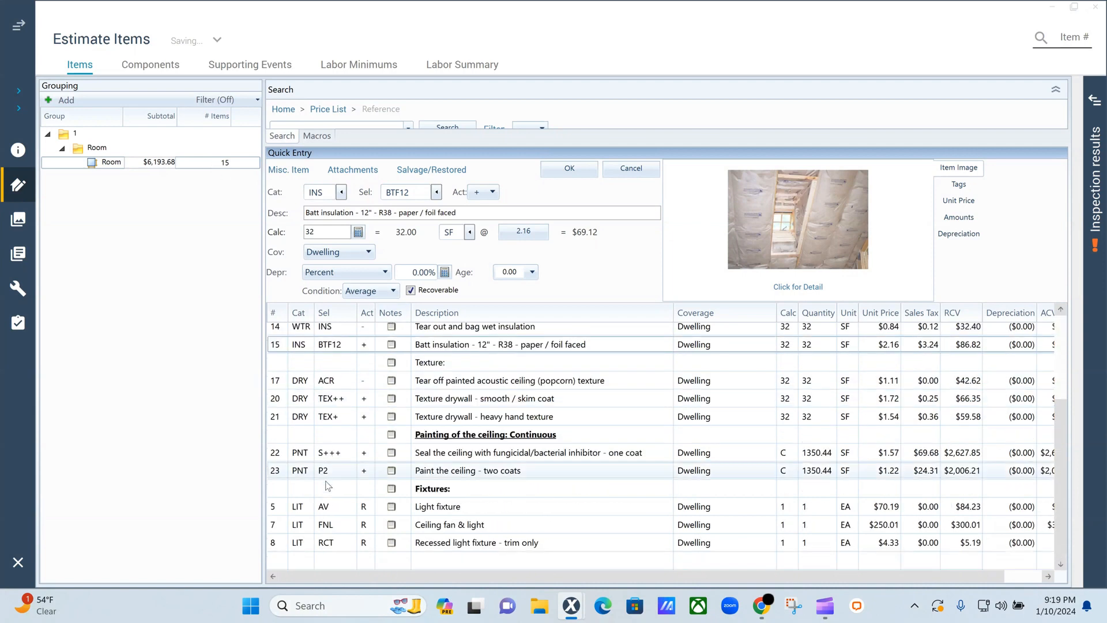
scroll(327, 486, "up", 3)
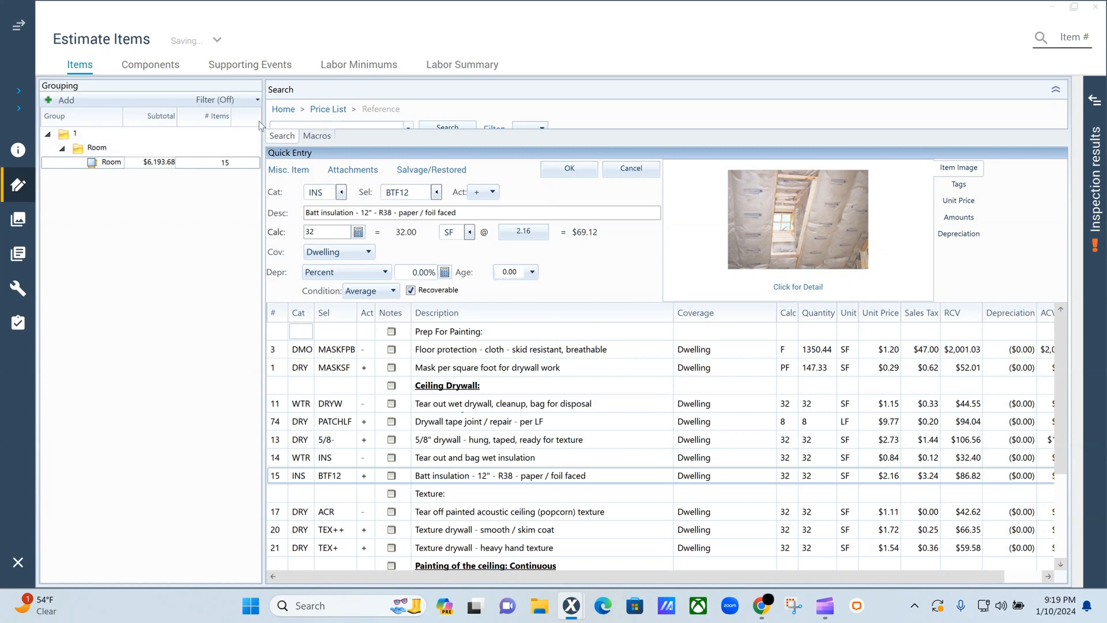
left_click_drag(264, 124, 81, 123)
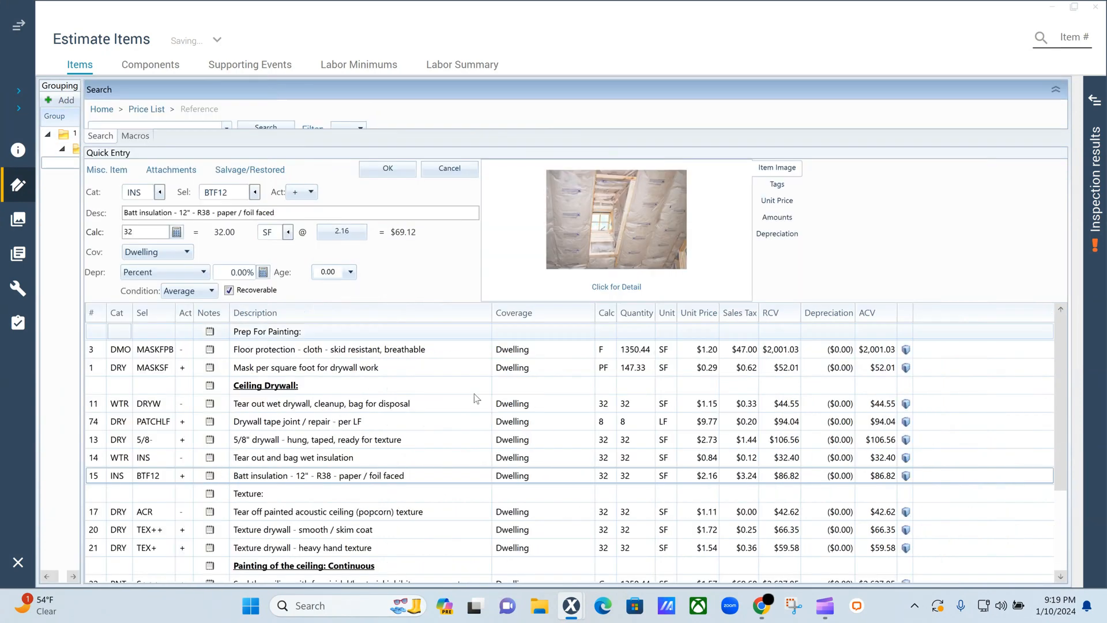
- Make the "Prep For Painting:" heading line bold and underlined
left_click(95, 338)
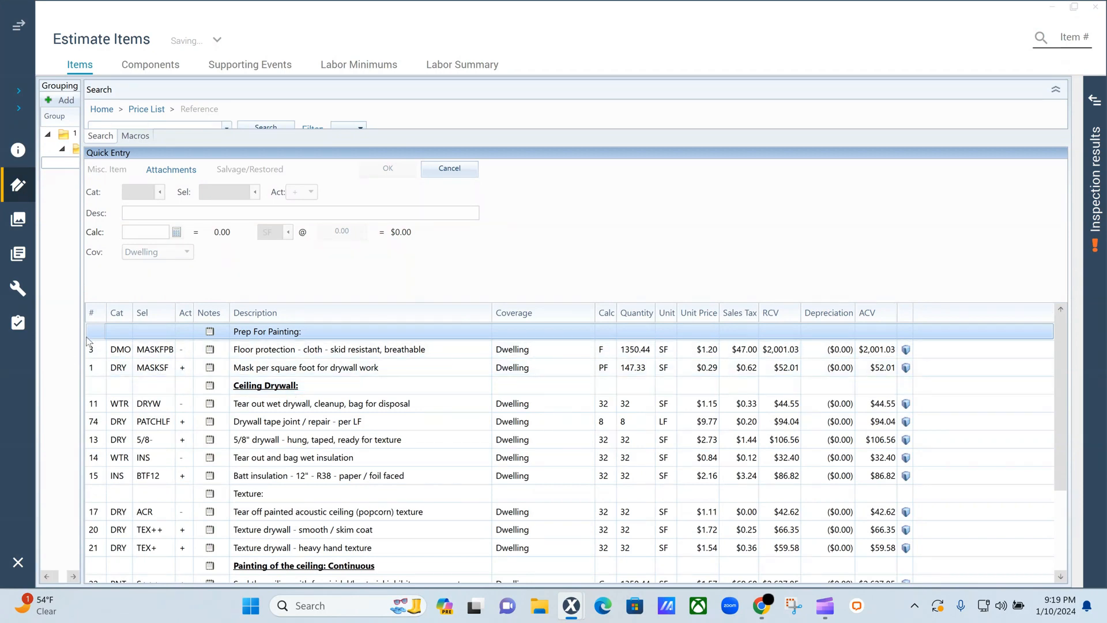
right_click(94, 336)
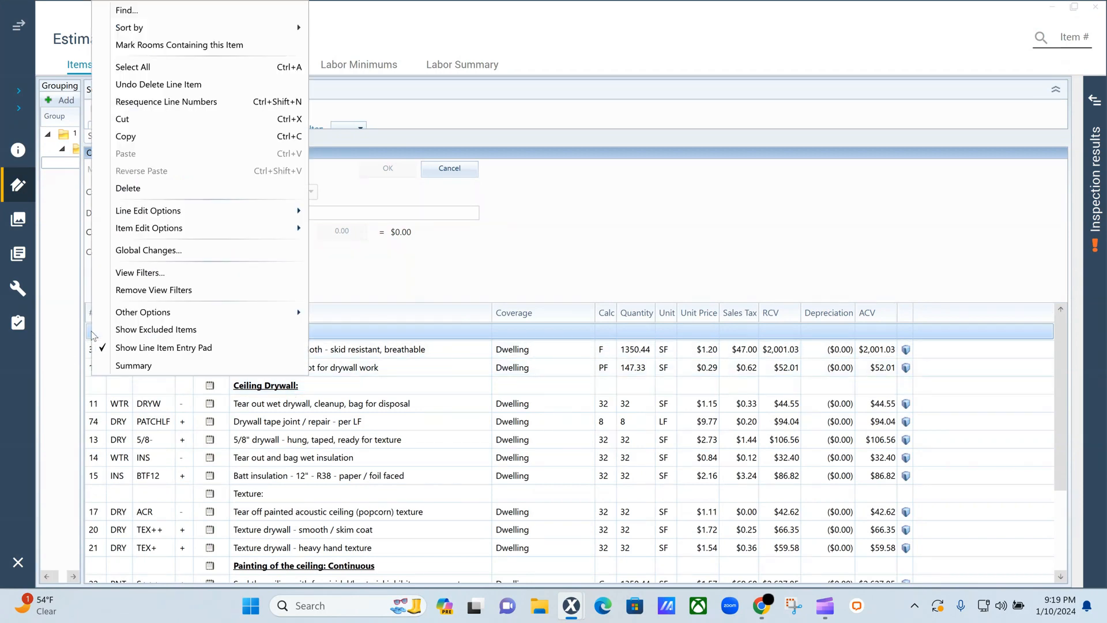
mouse_move(160, 220)
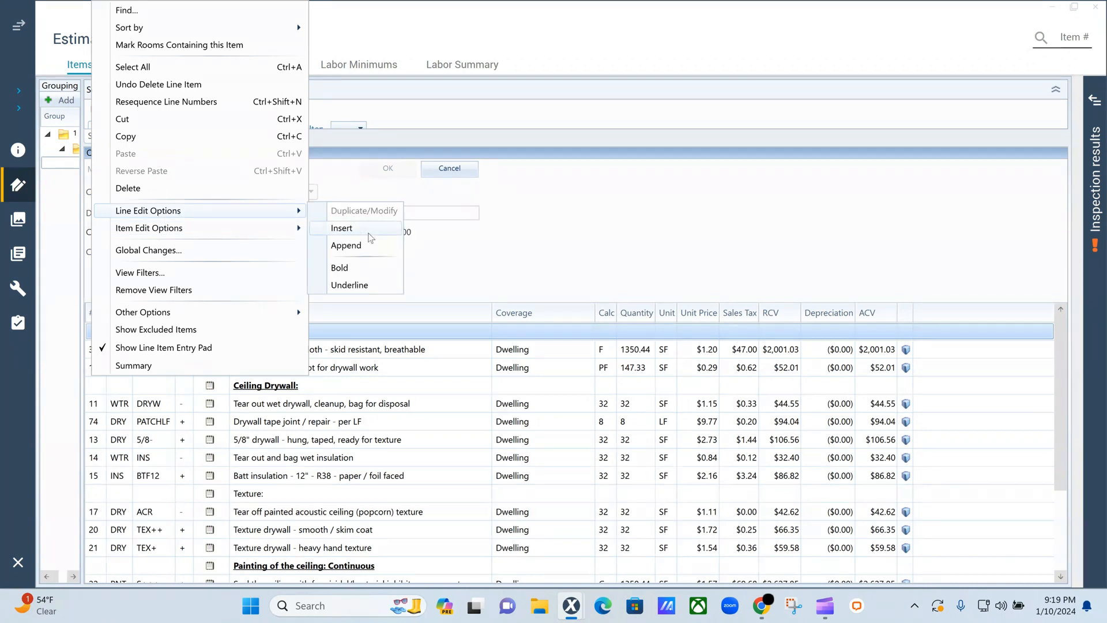
left_click(363, 268)
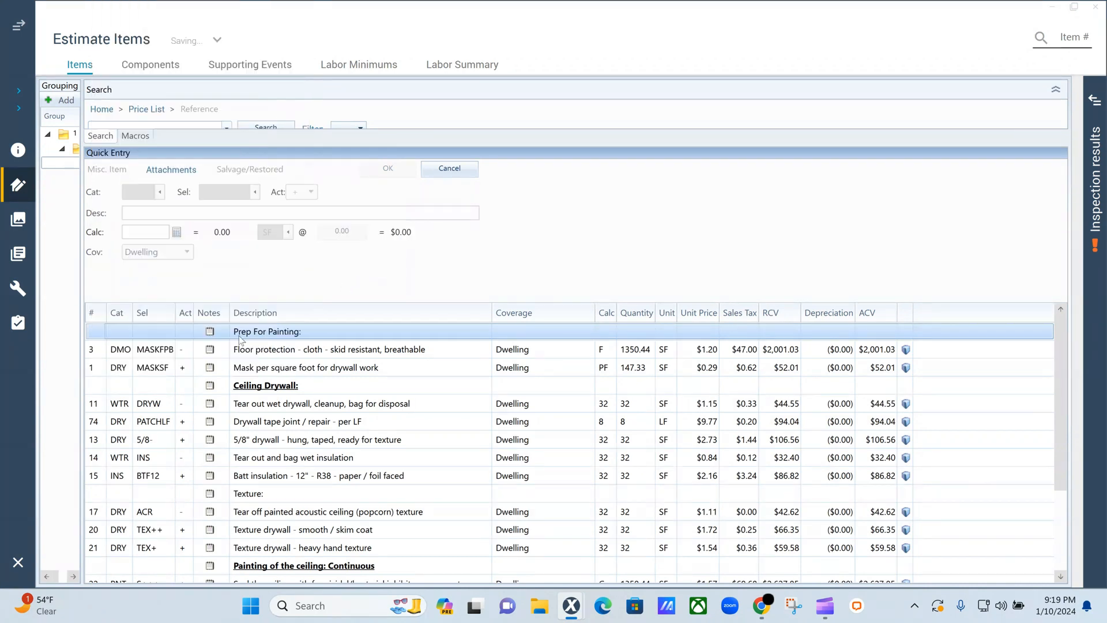
right_click(96, 334)
mouse_move(192, 193)
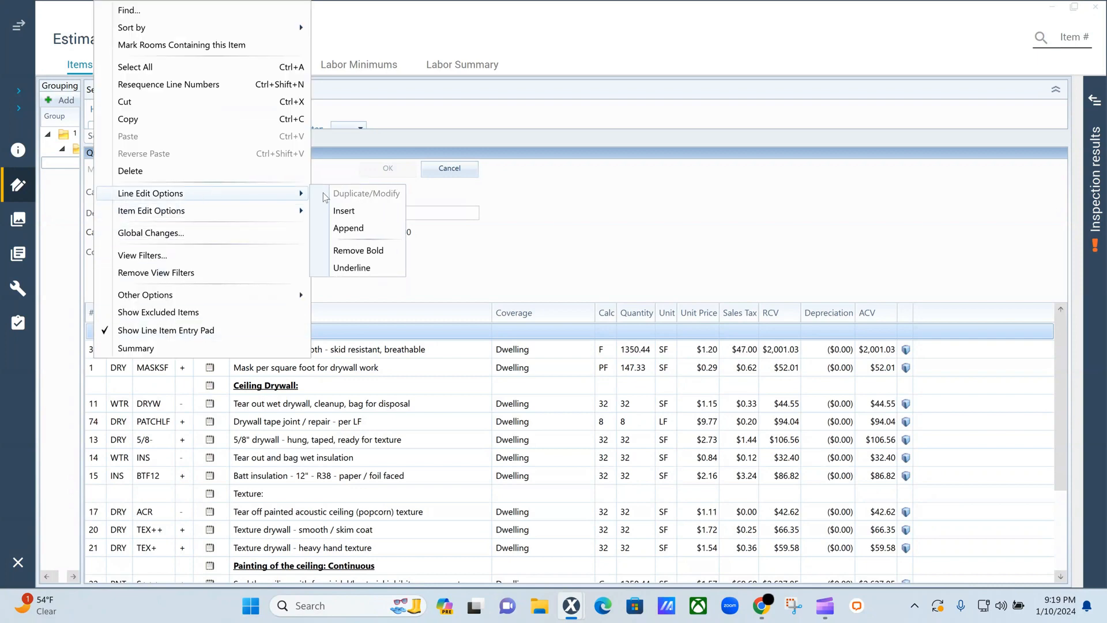
left_click(349, 270)
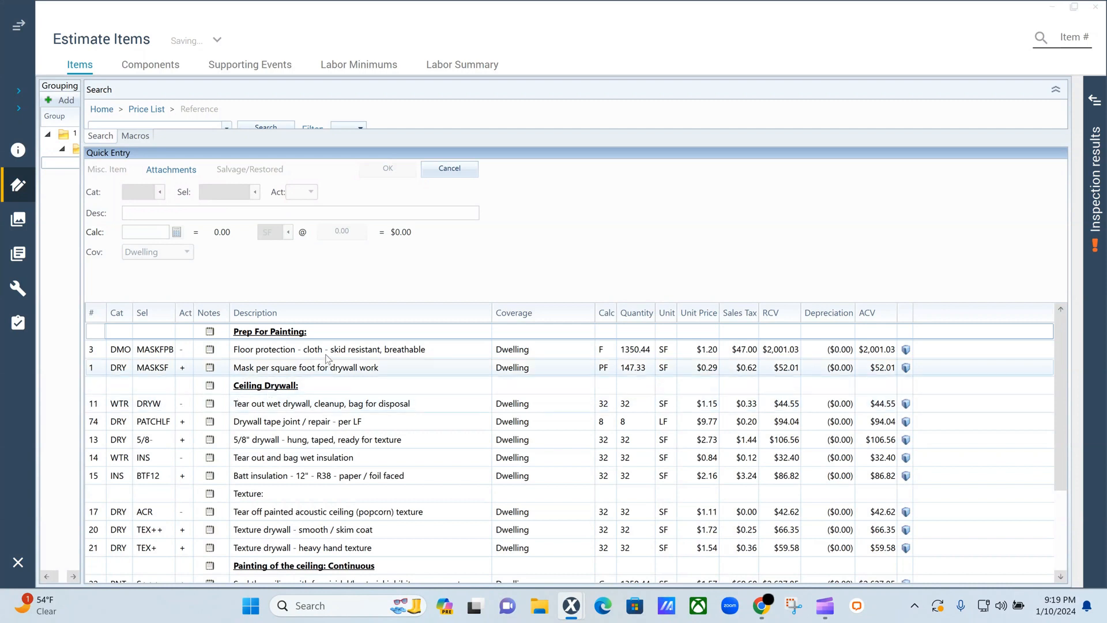
- Examine the definition of the breathable cloth floor protection item and the other floor protection selectors in the DMO category
left_click(100, 352)
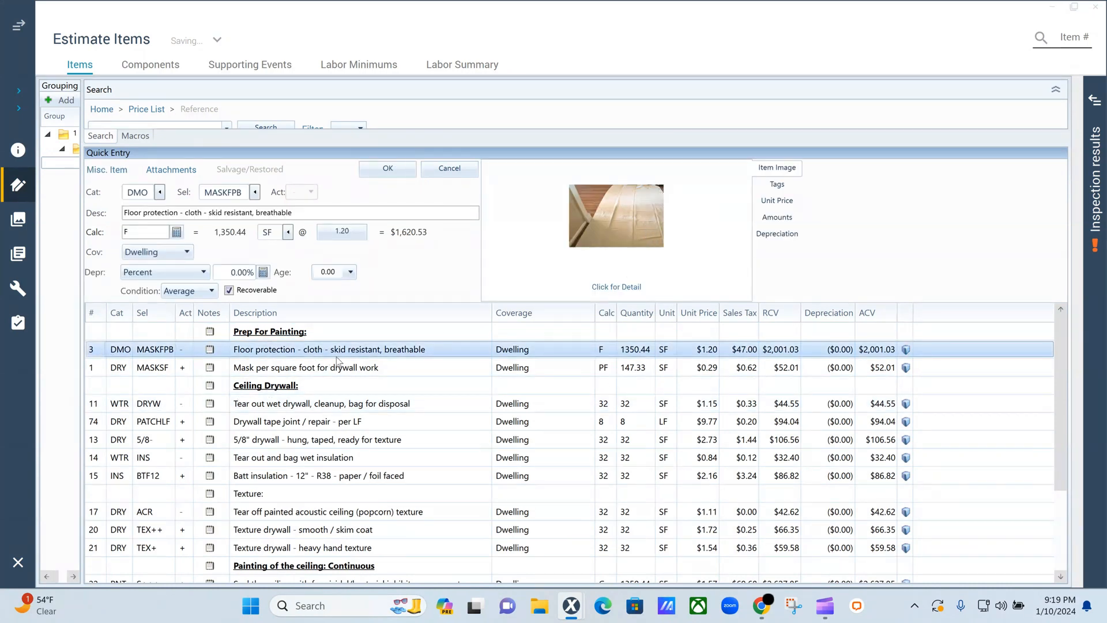
left_click(604, 290)
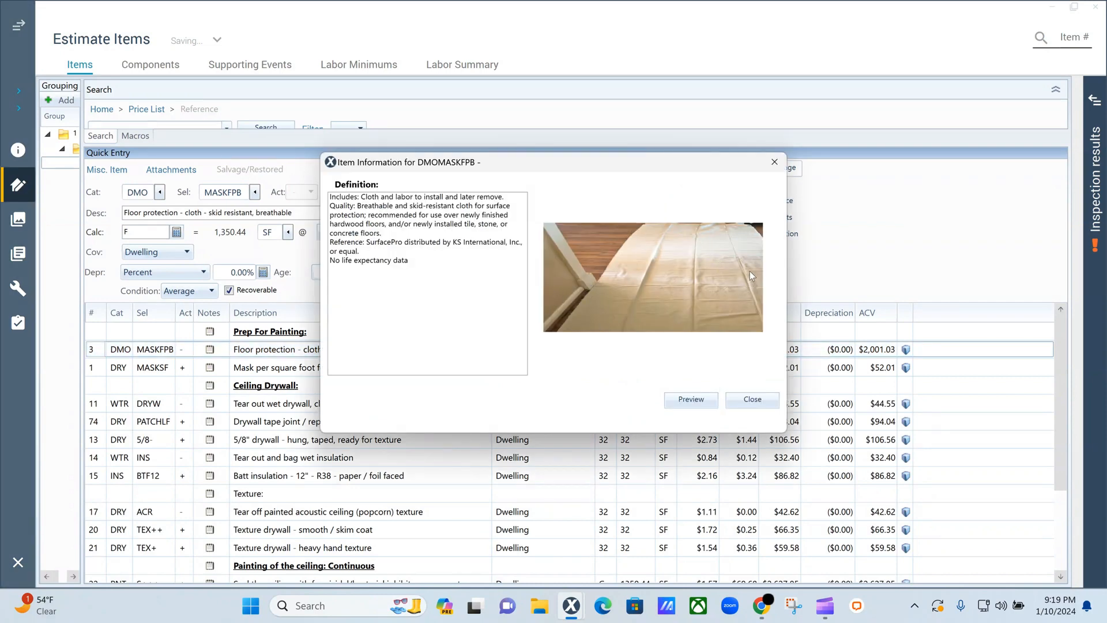
left_click(750, 399)
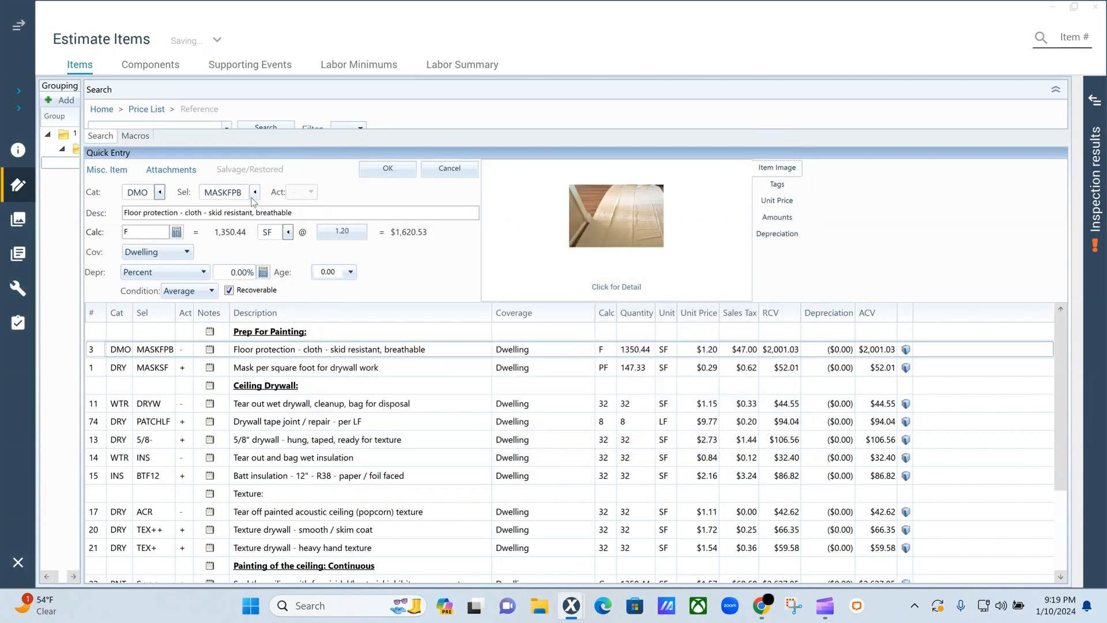
left_click(254, 194)
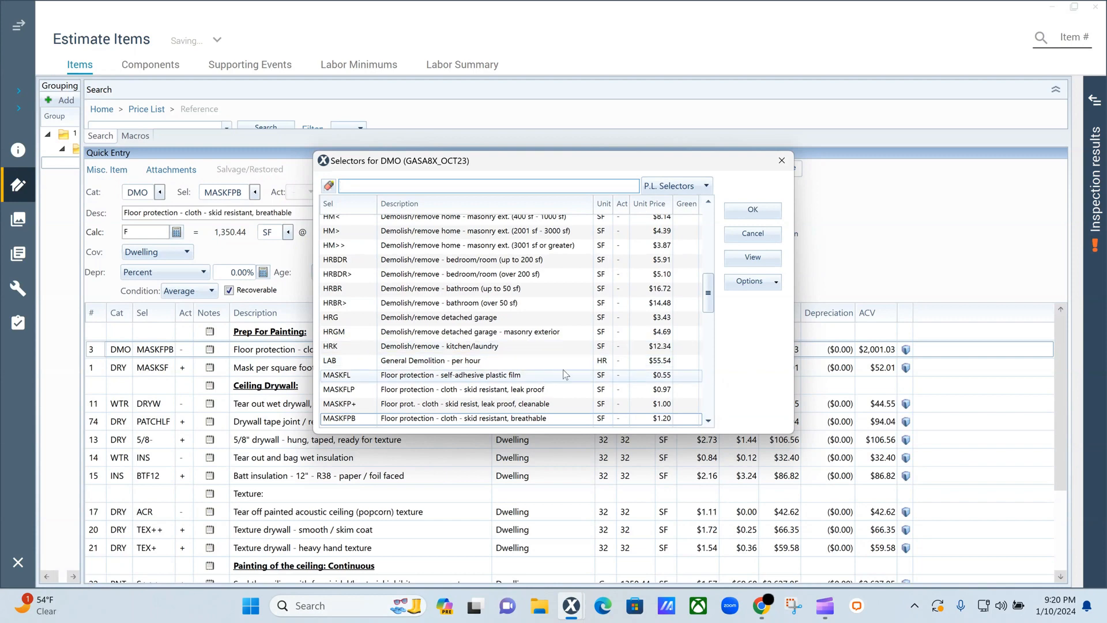
scroll(549, 375, "down", 1)
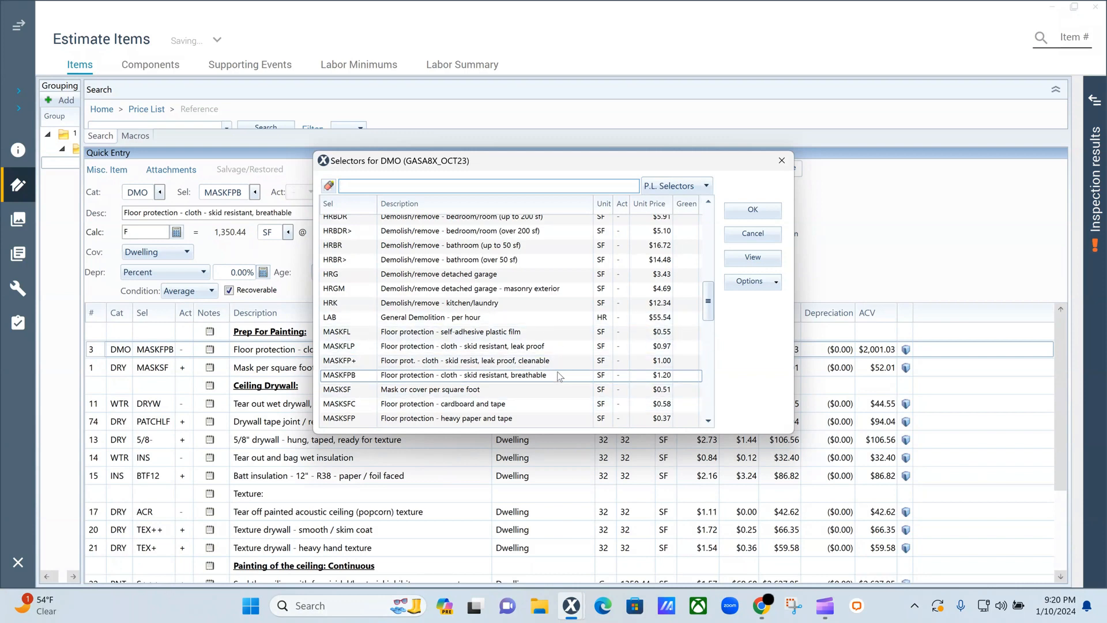
left_click(782, 160)
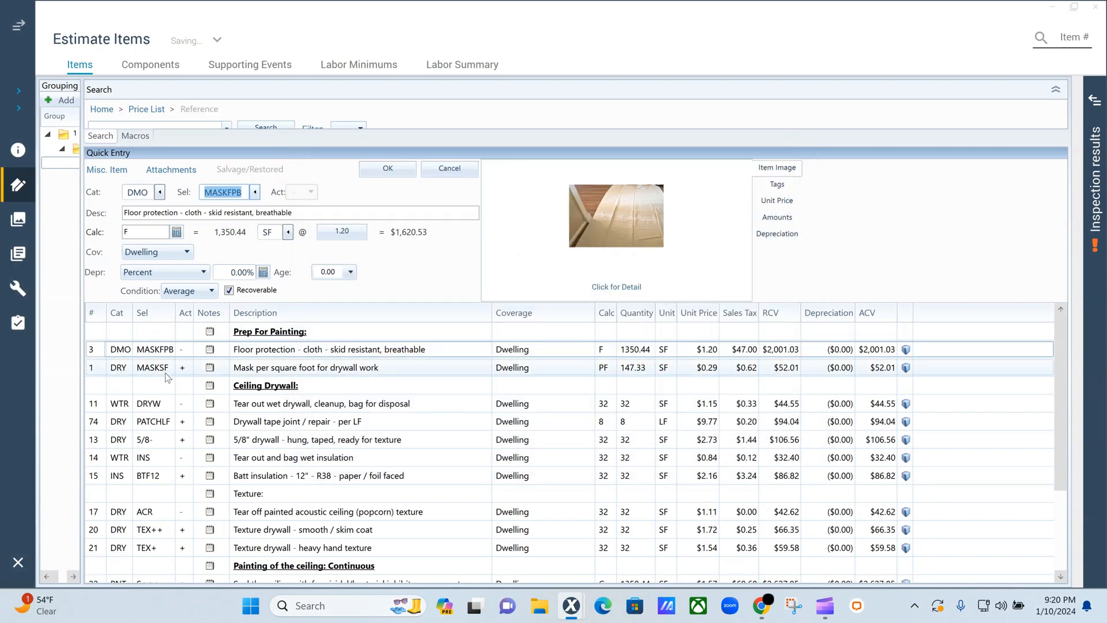
- Set the calculation of "Mask per square foot for drywall work" to the PC room variable, save it and discard the new blank line
left_click(96, 368)
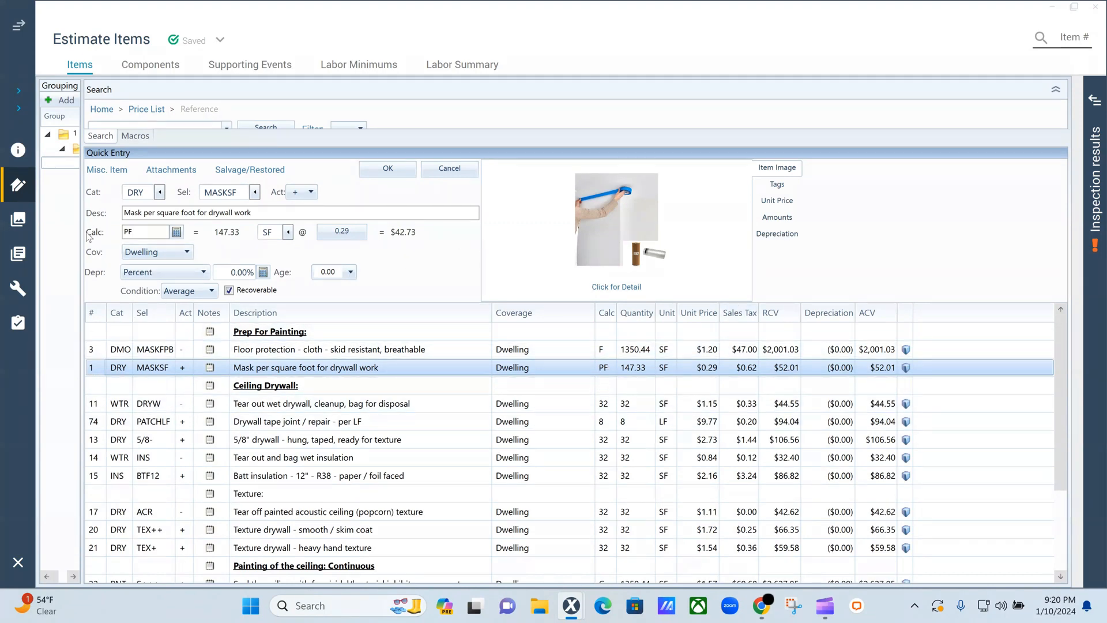
left_click(177, 232)
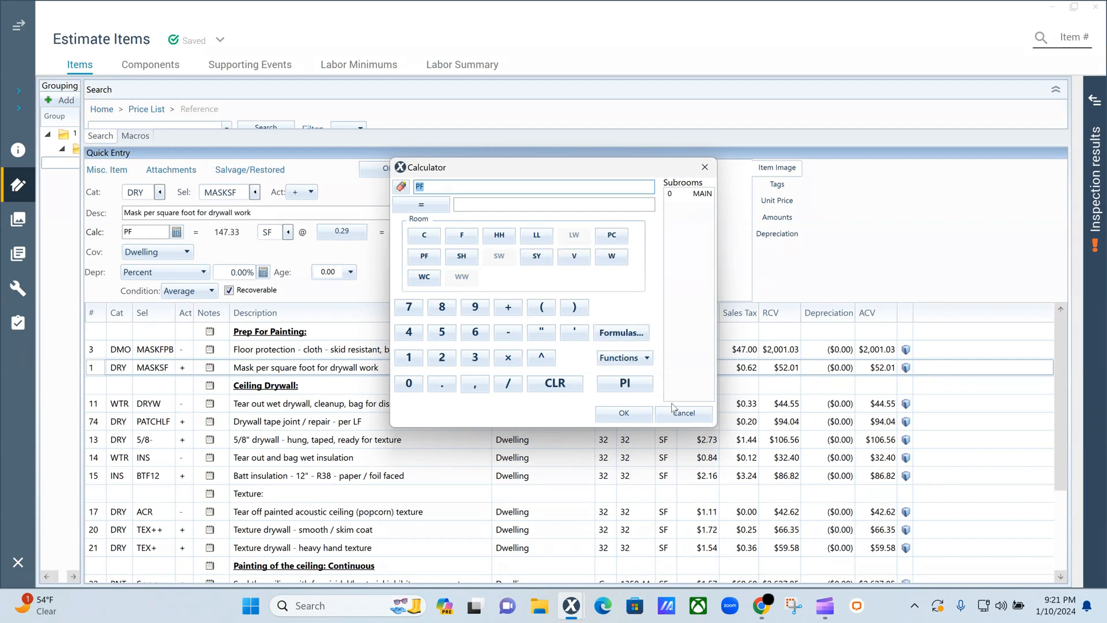
left_click(621, 241)
left_click(623, 413)
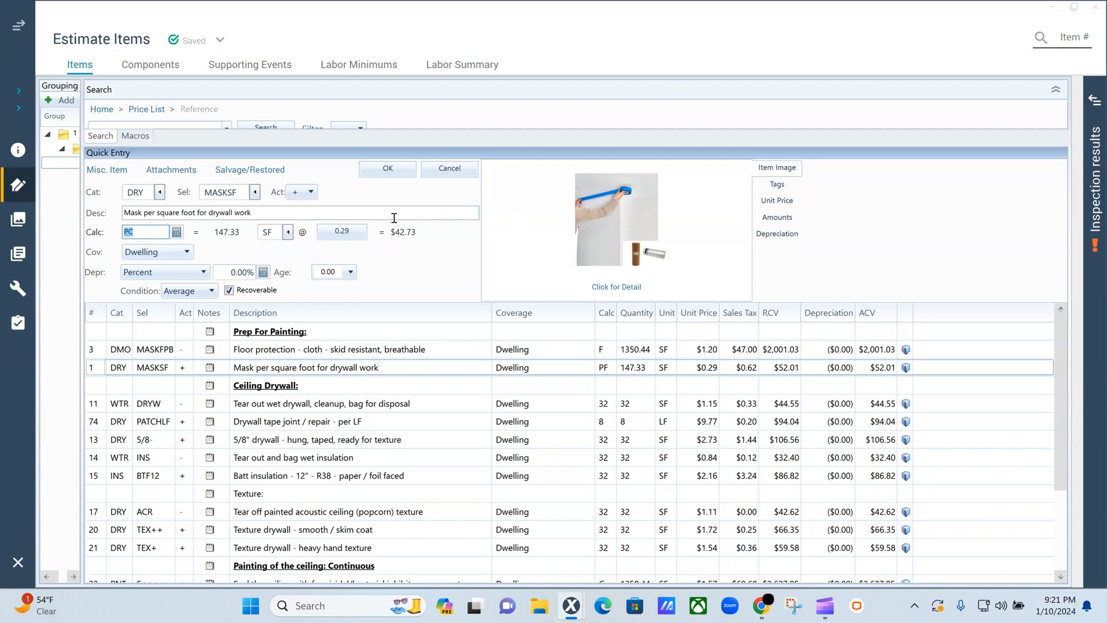
left_click(387, 170)
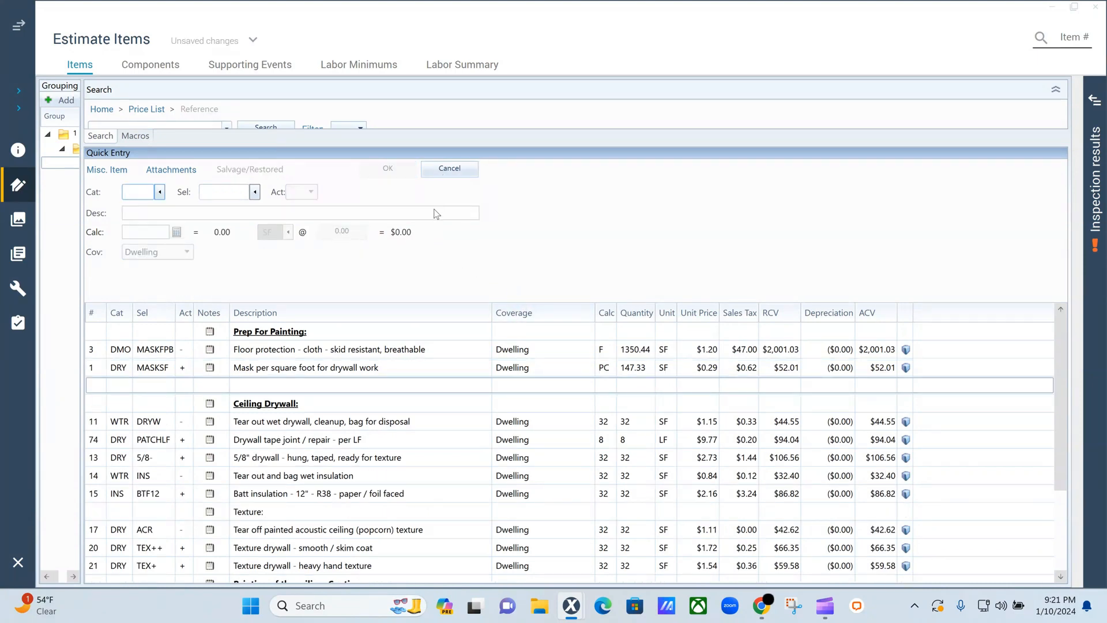
left_click(442, 173)
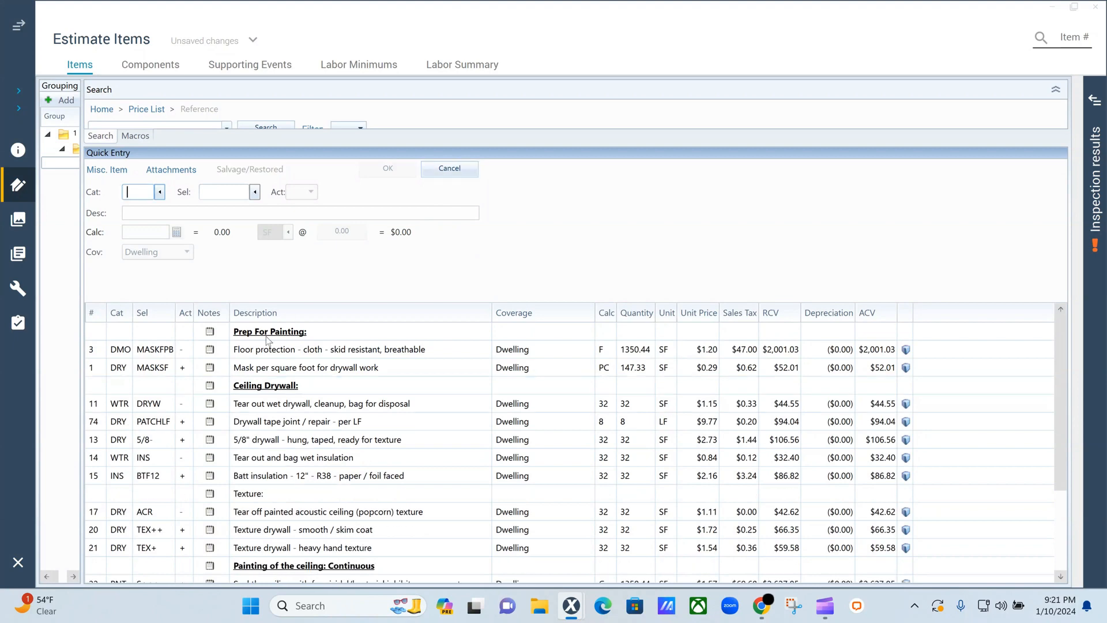
- Set the calculation of "Tear out wet drywall, cleanup, bag for disposal" to 4*8
left_click(106, 406)
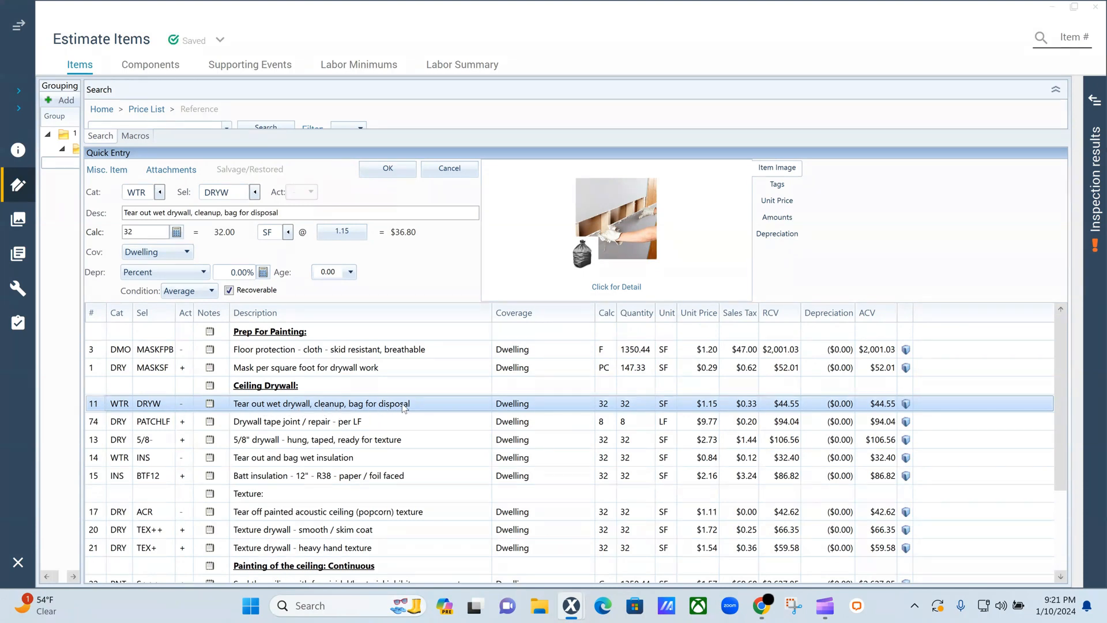
left_click(96, 430)
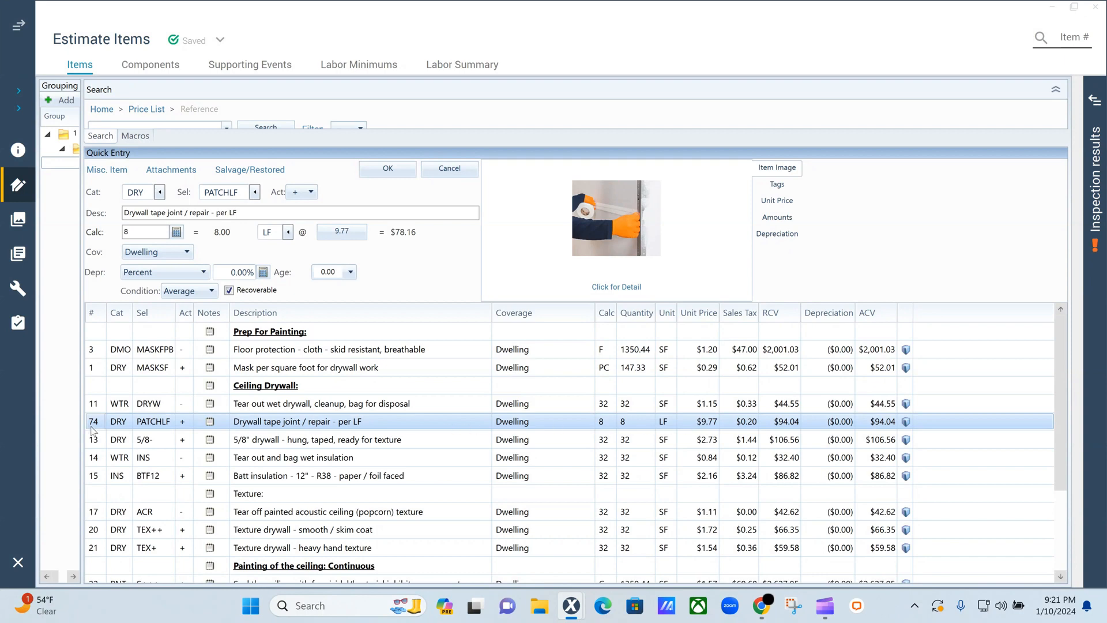
left_click(608, 403)
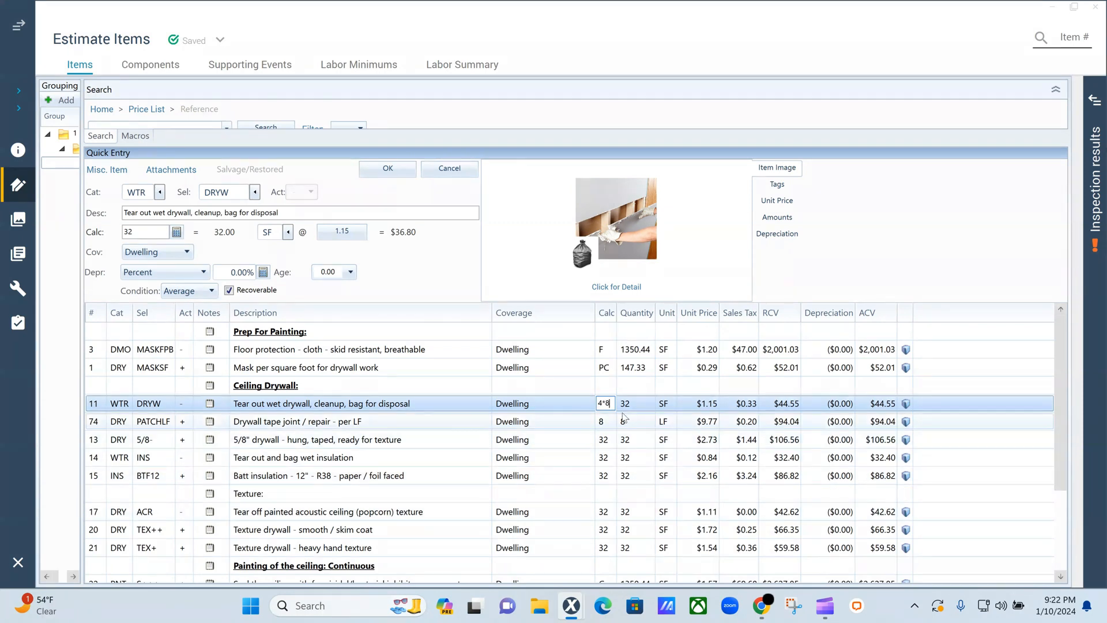
key("Return")
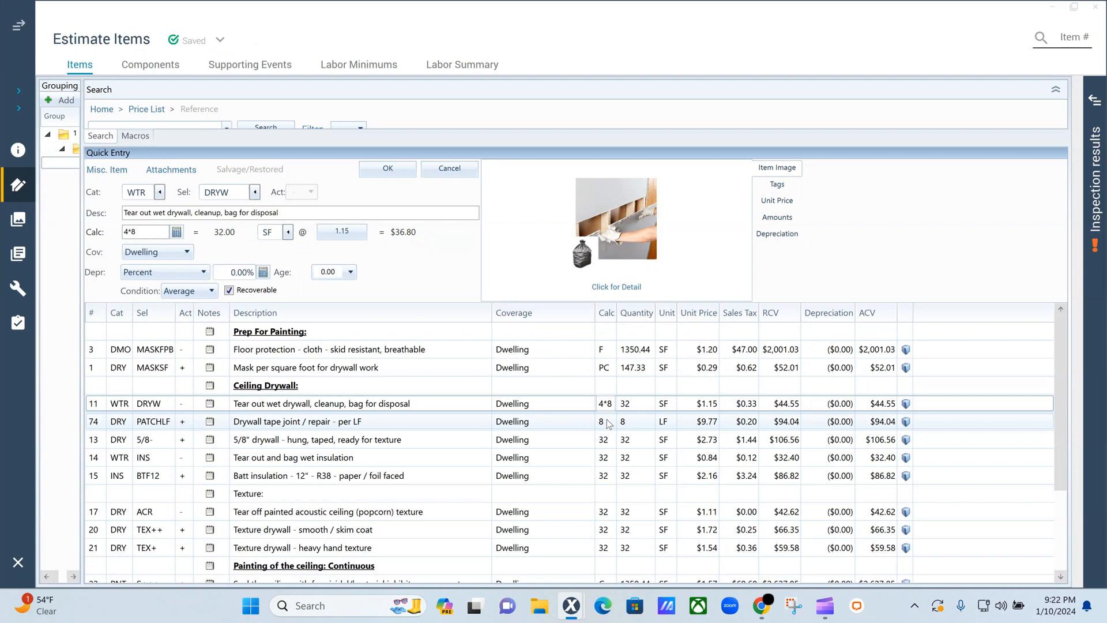
- Move "Tear out and bag wet insulation" directly below the wet drywall tear-out, and the 5/8" drywall line above the drywall tape joint repair
left_click(103, 439)
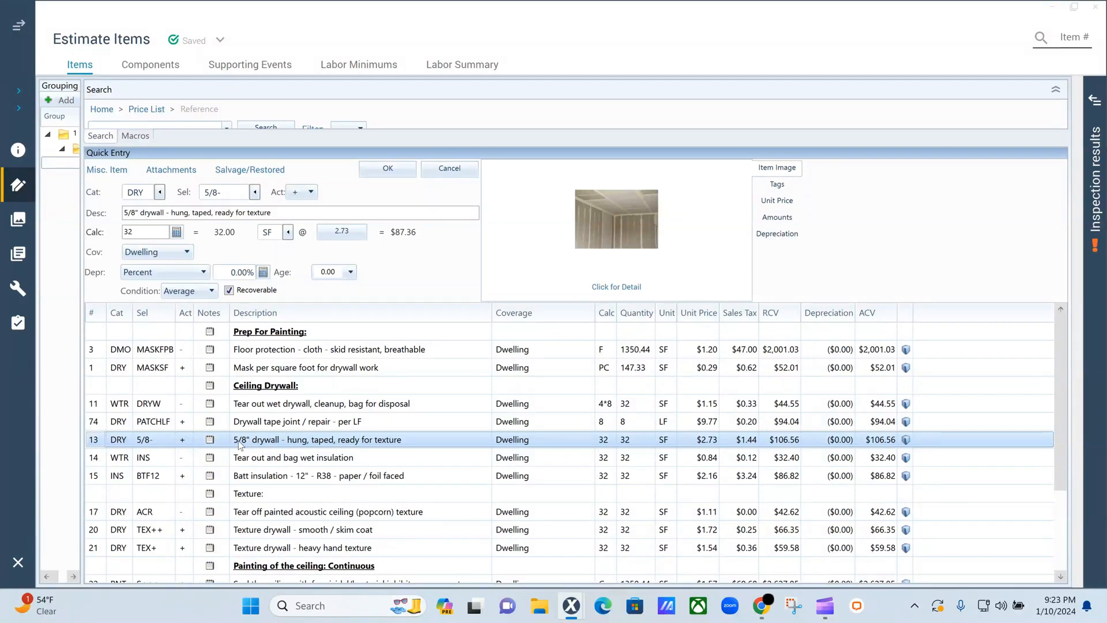
left_click(185, 442)
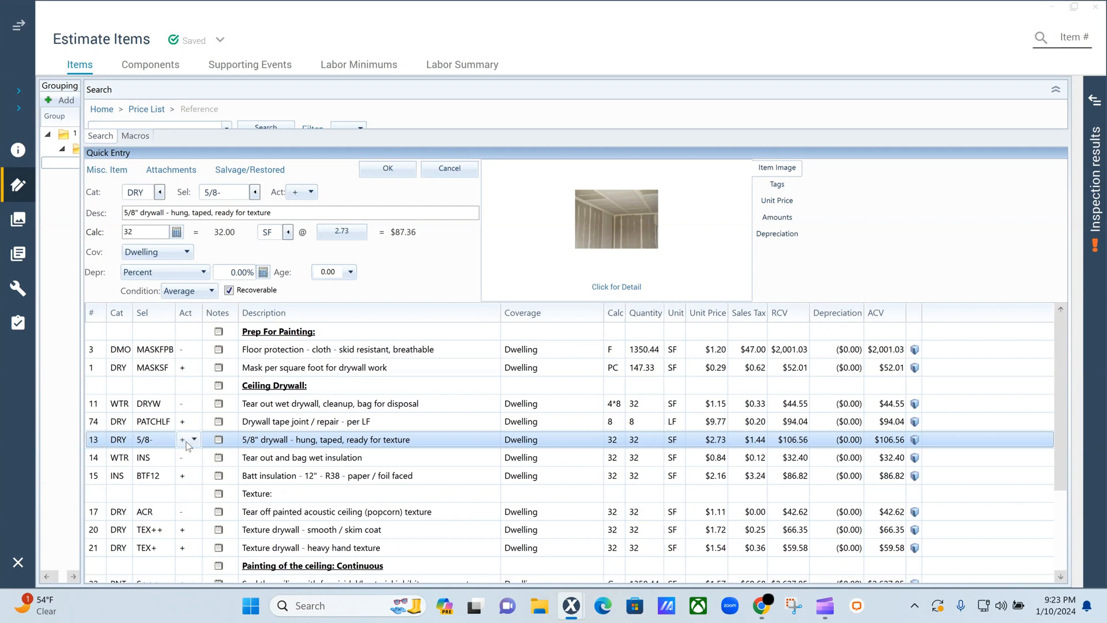
left_click(113, 459)
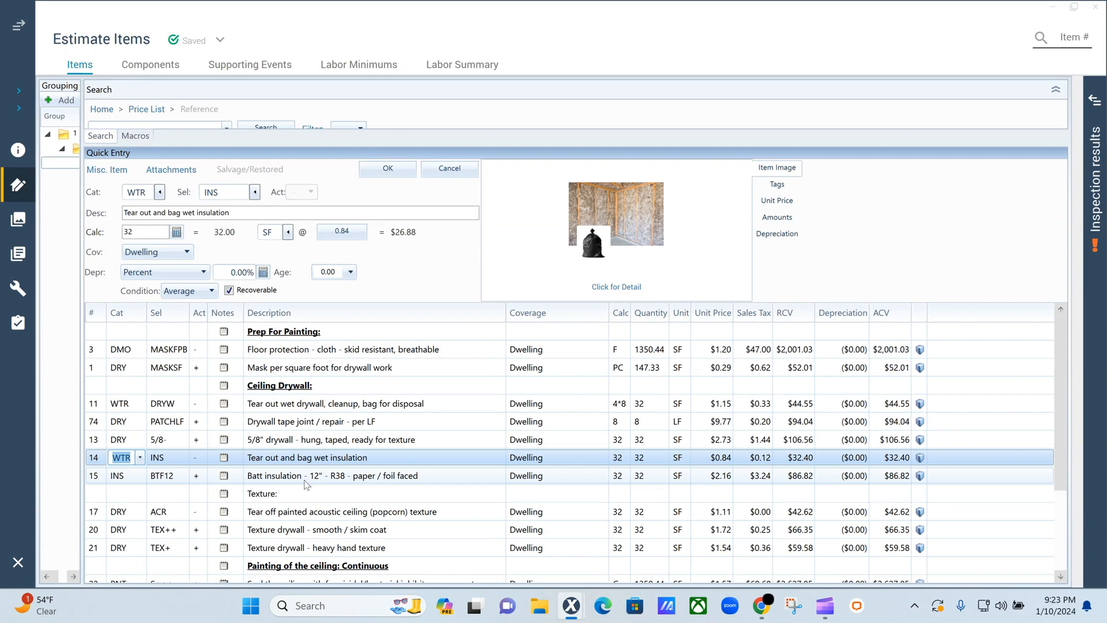
left_click(461, 255)
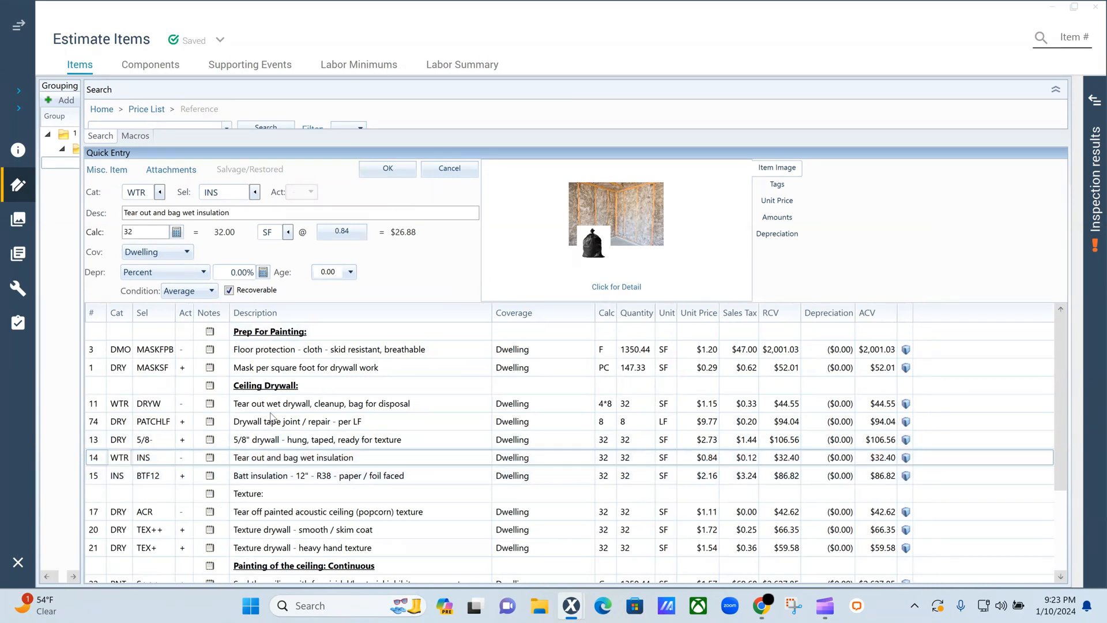
left_click(101, 460)
left_click_drag(101, 460, 324, 407)
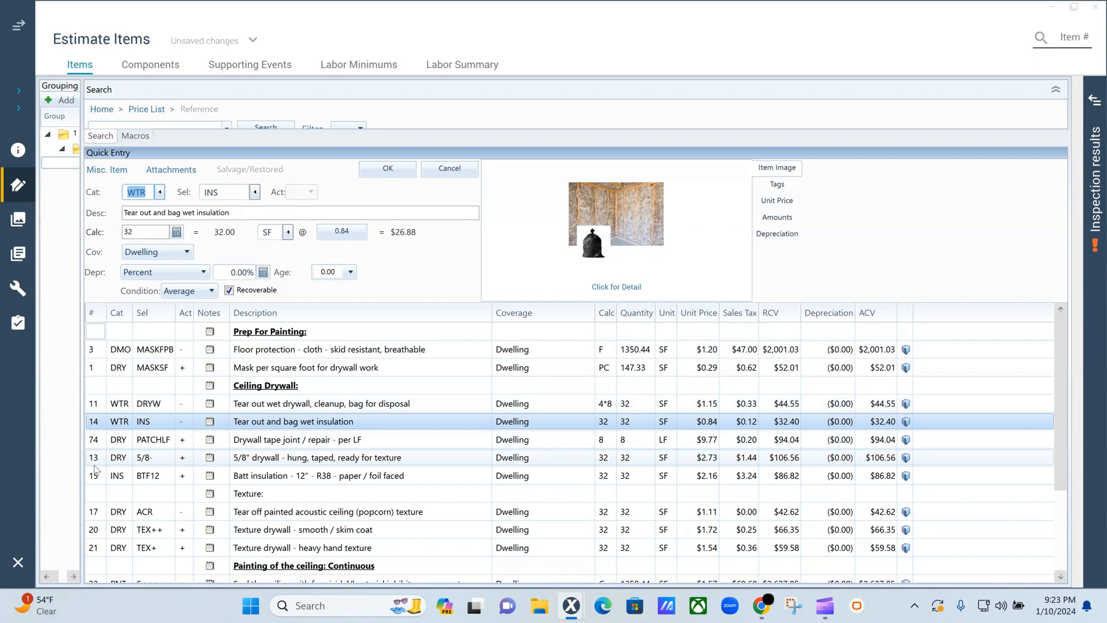
left_click_drag(95, 463, 97, 443)
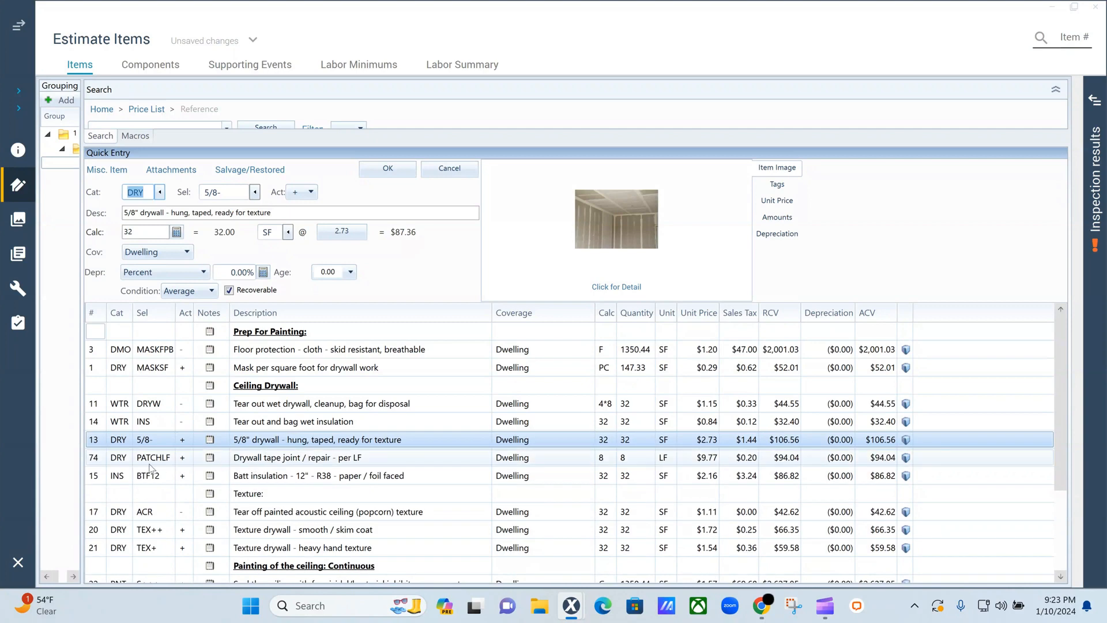
- Move the 12" R38 batt insulation line directly below "Tear out and bag wet insulation", above the 5/8" drywall line
left_click_drag(96, 478, 96, 454)
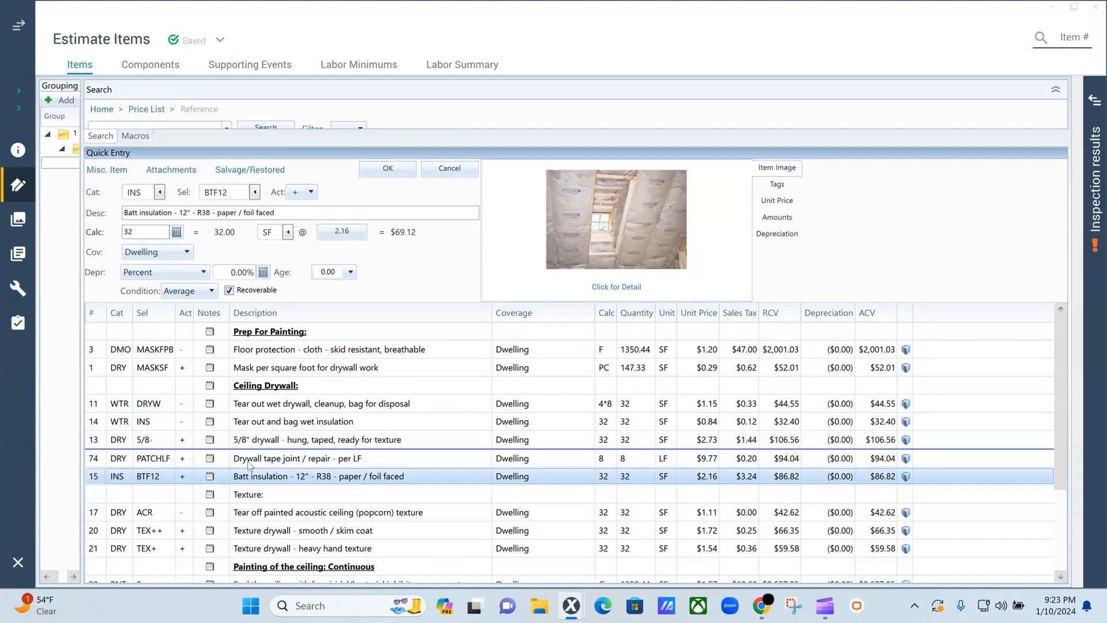
left_click_drag(249, 465, 288, 478)
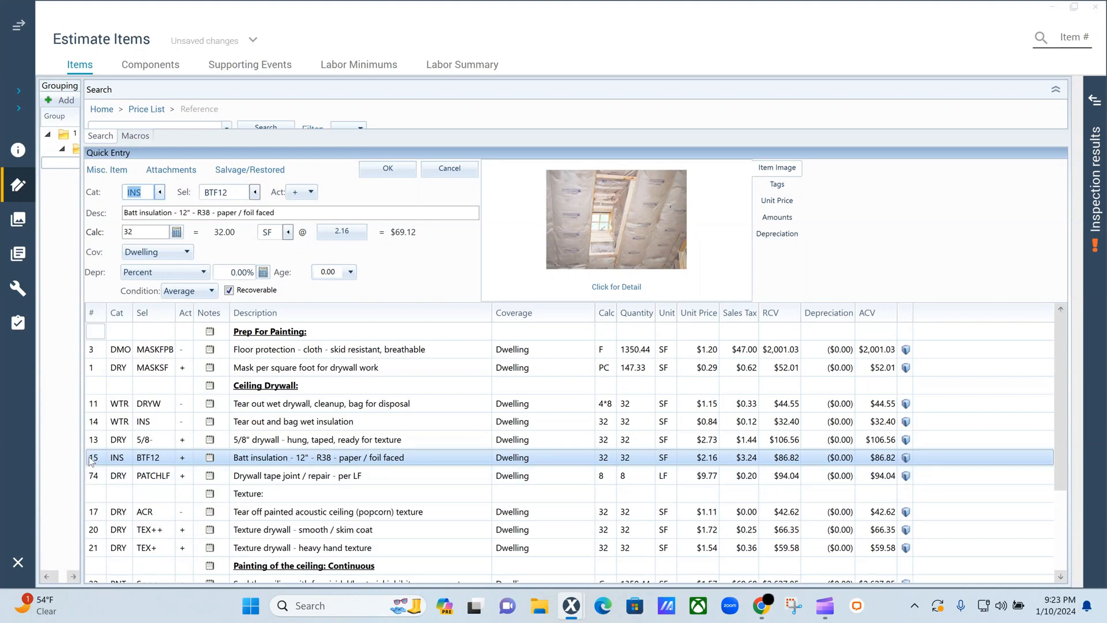
left_click_drag(90, 459, 268, 442)
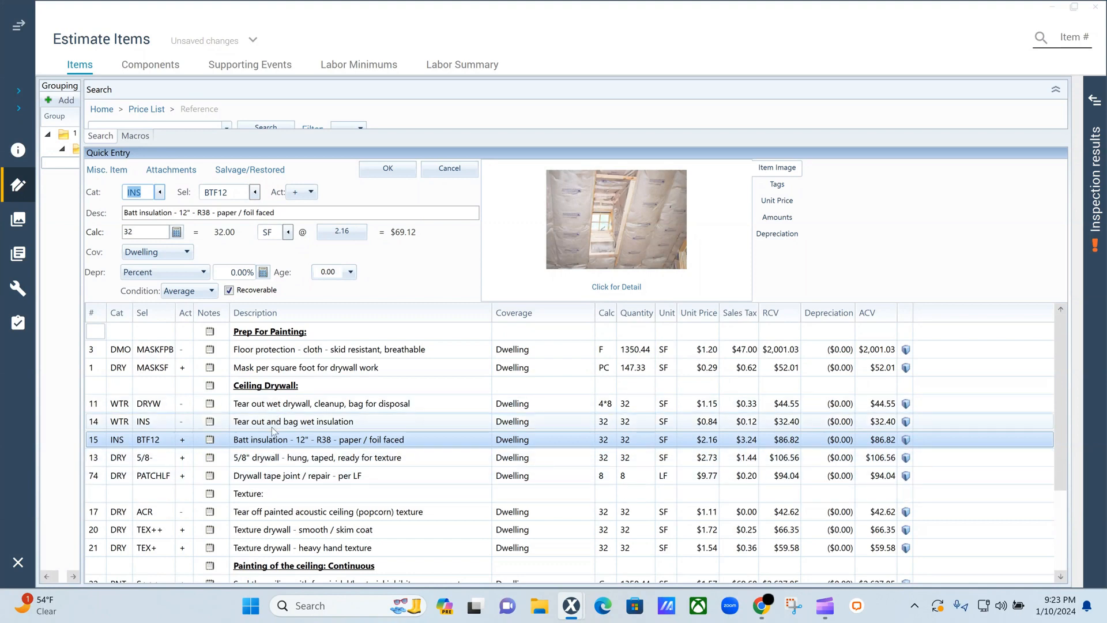
- Format the "Texture:" heading line as bold and underlined
left_click(96, 495)
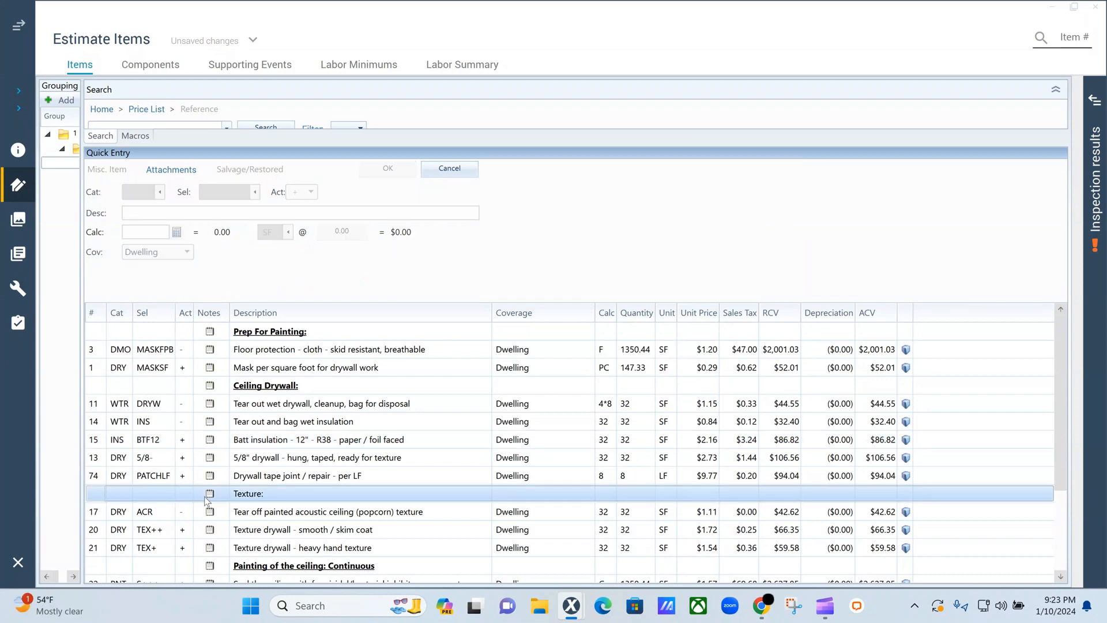
right_click(92, 495)
mouse_move(204, 326)
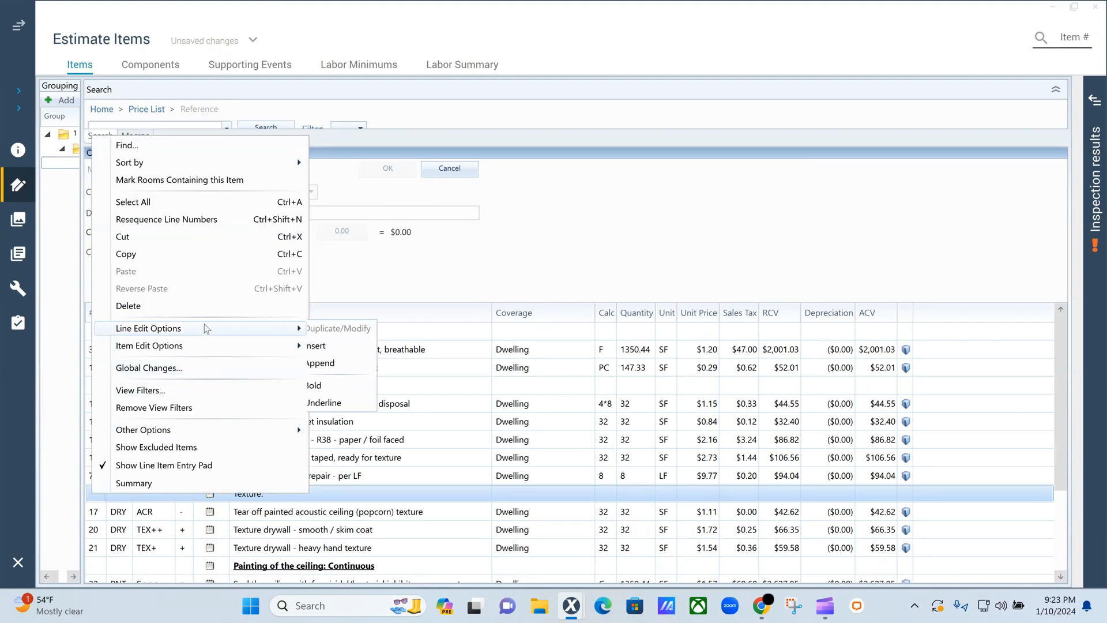
left_click(340, 385)
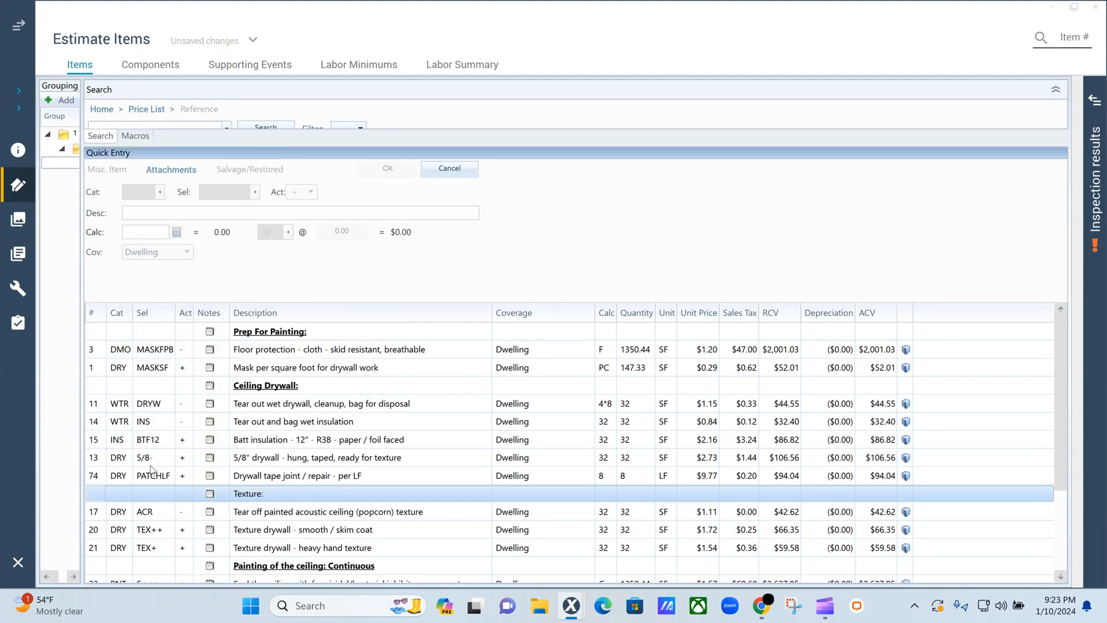
right_click(99, 494)
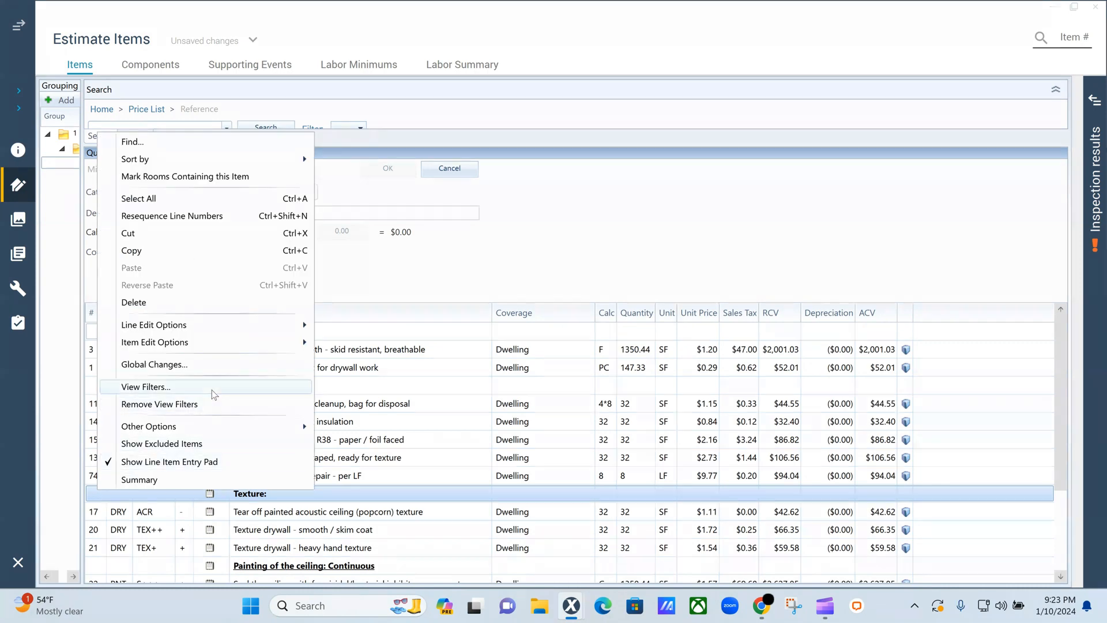
mouse_move(248, 324)
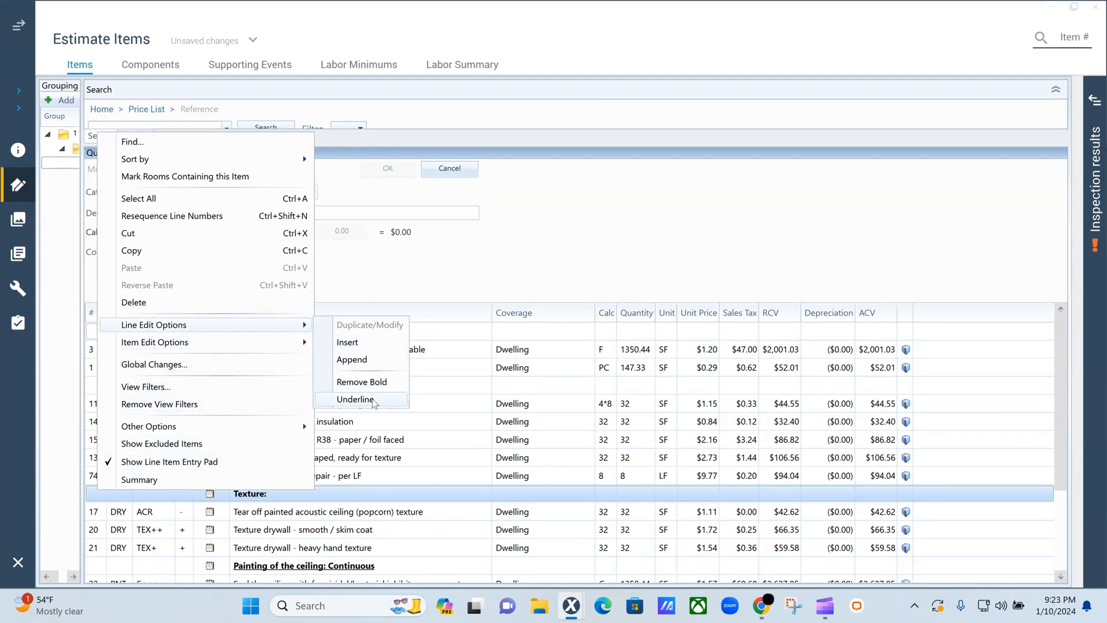
left_click(361, 381)
scroll(389, 407, "down", 1)
scroll(390, 407, "down", 1)
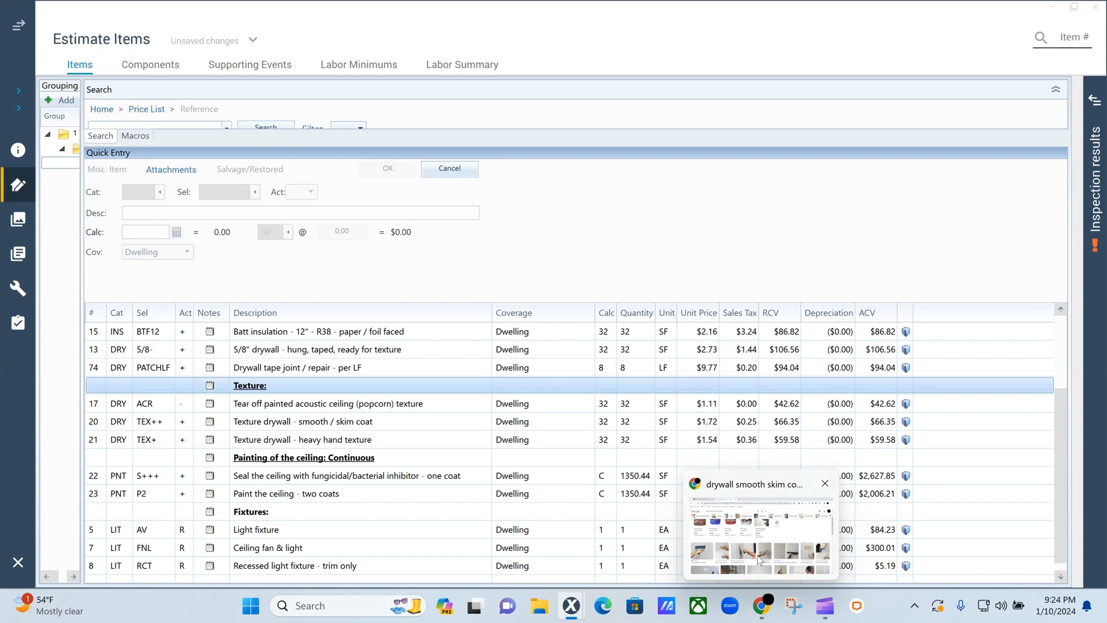
- Switch to Chrome and watch the YouTube Shorts on hand taping a drywall butt joint
left_click(760, 562)
left_click(105, 17)
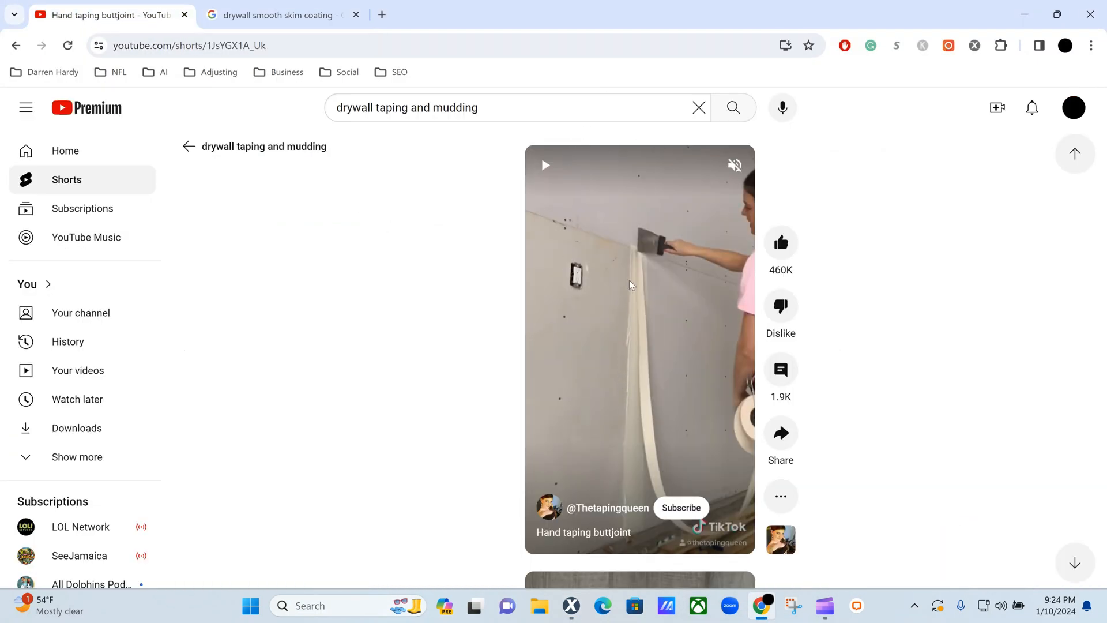
left_click(537, 167)
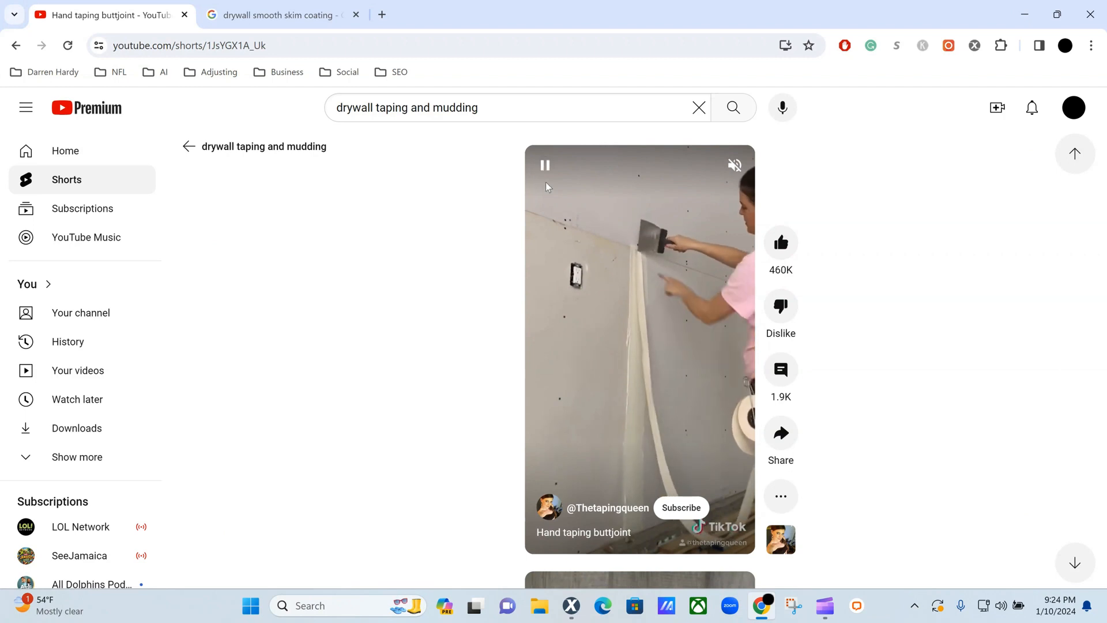
scroll(615, 340, "up", 1)
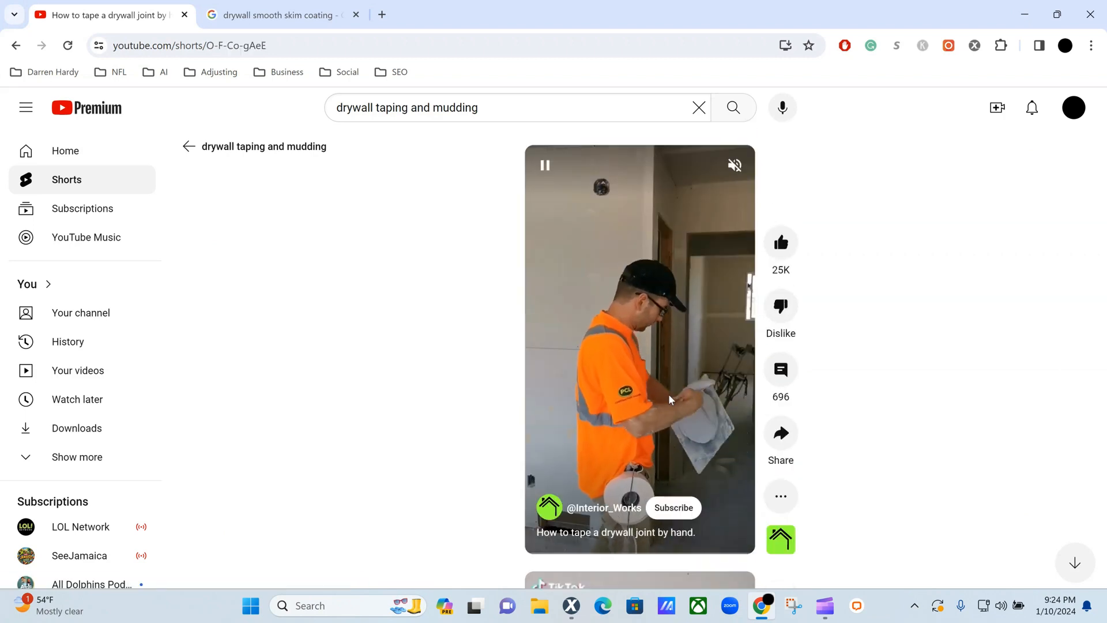
scroll(668, 394, "down", 1)
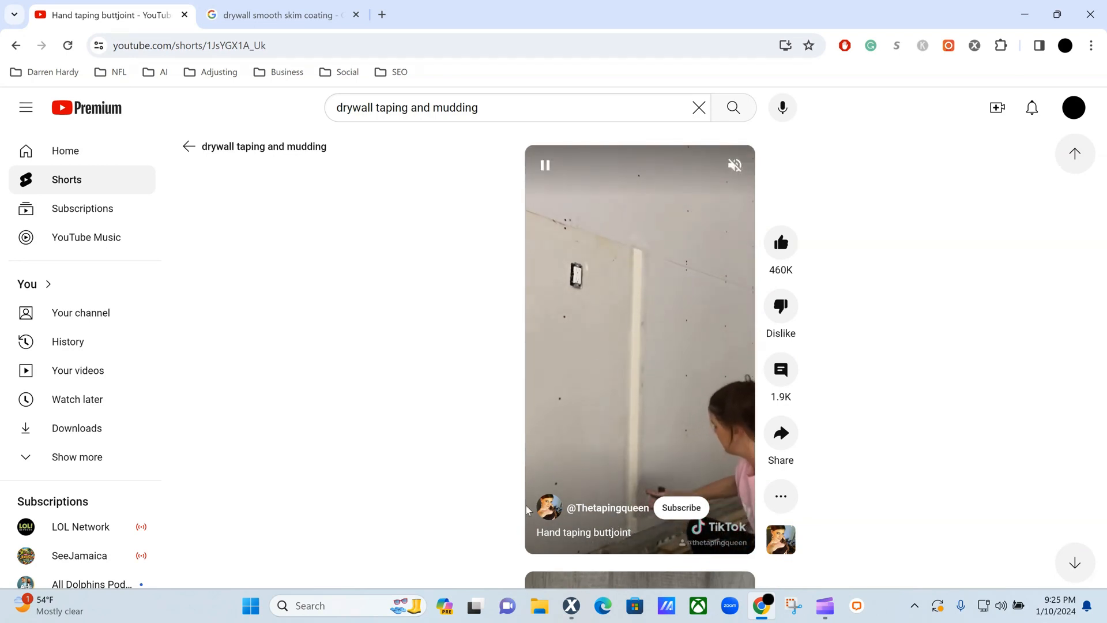
left_click(646, 340)
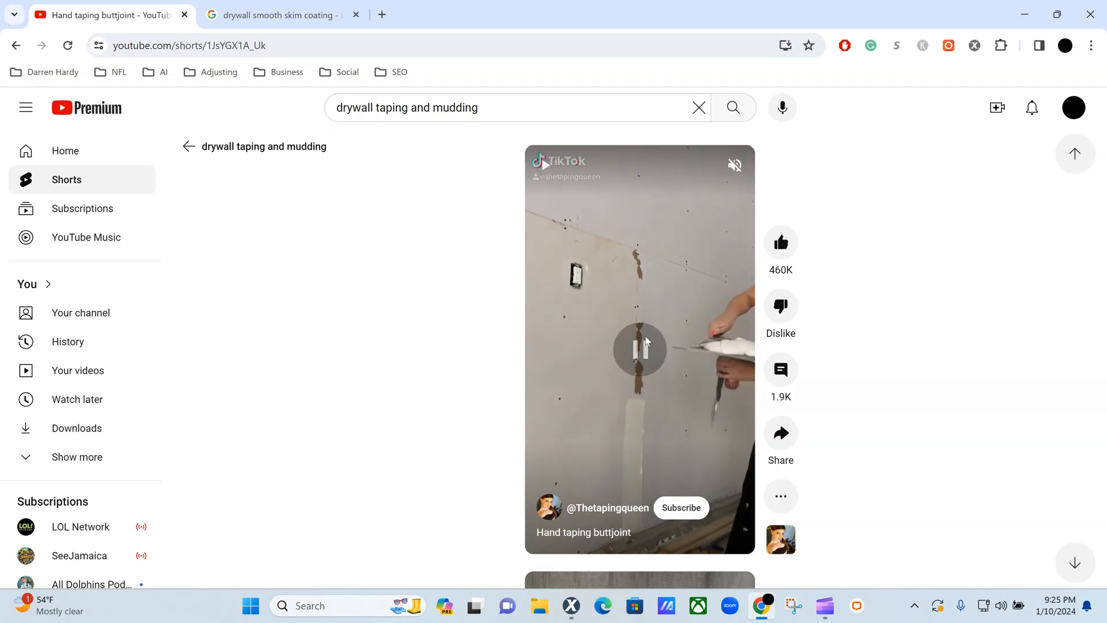
- Return to the Xactimate estimate and read the full item definition of the 5/8" drywall line
mouse_move(571, 605)
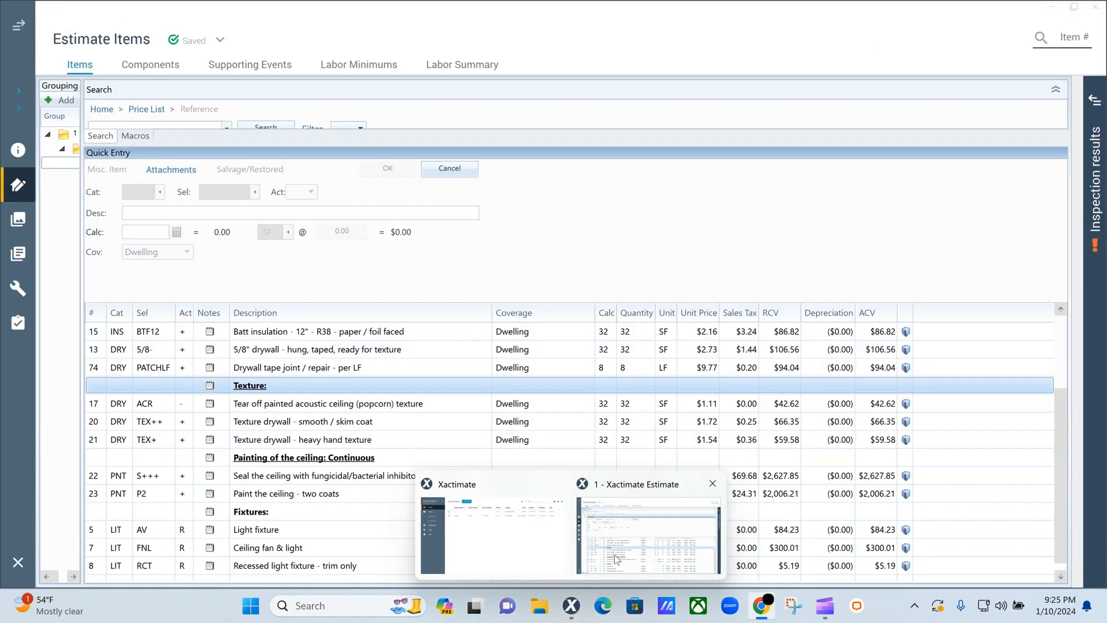
left_click(616, 558)
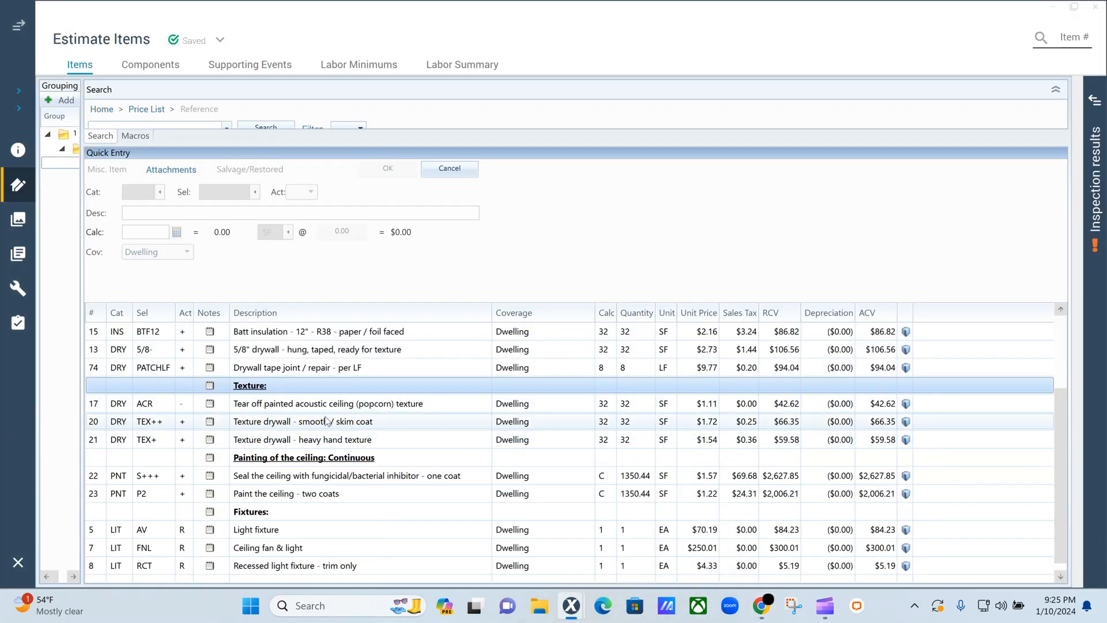
left_click(95, 351)
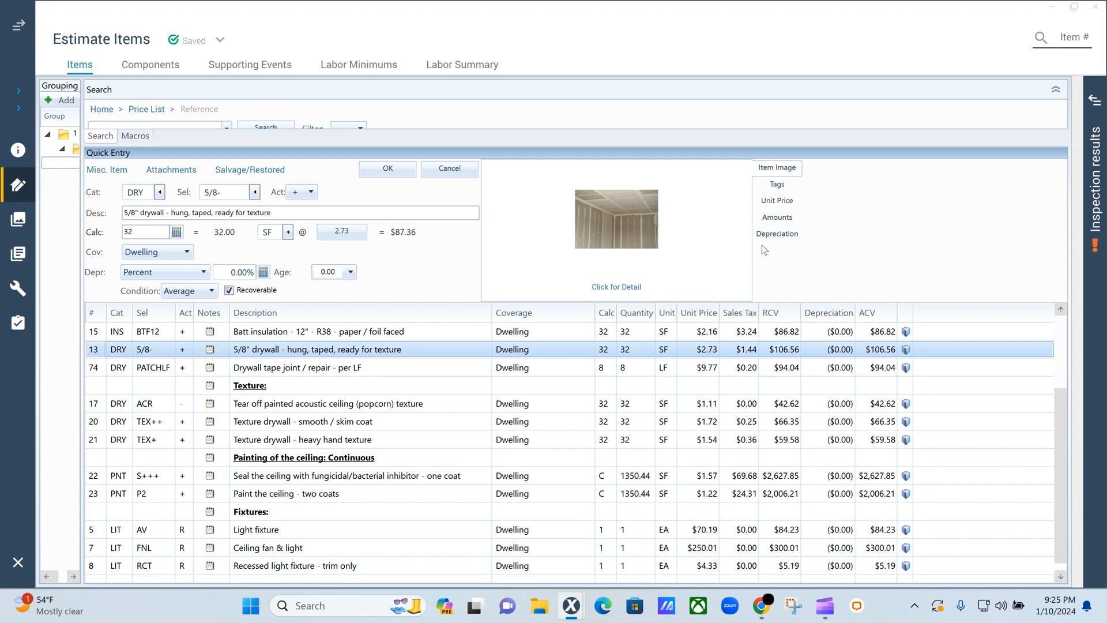
left_click(613, 288)
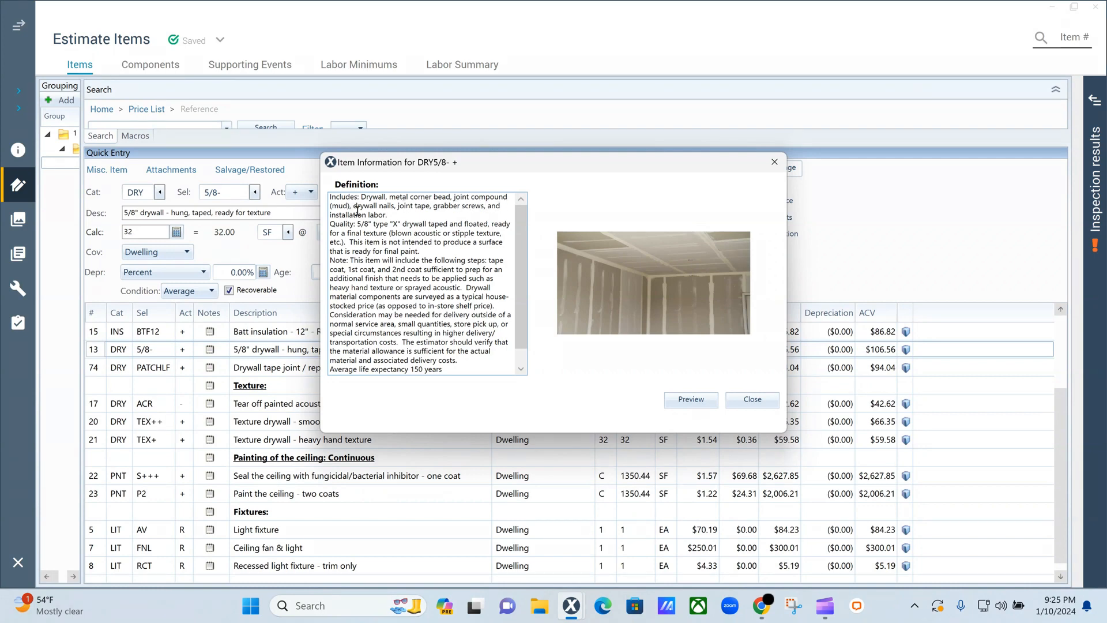
scroll(396, 315, "down", 1)
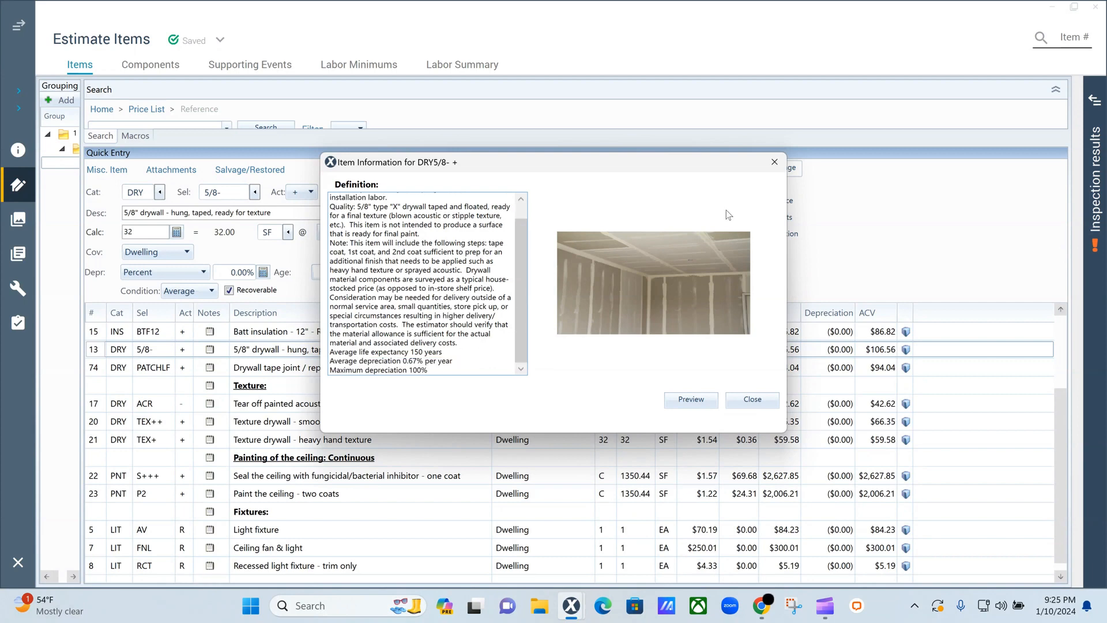
left_click(774, 162)
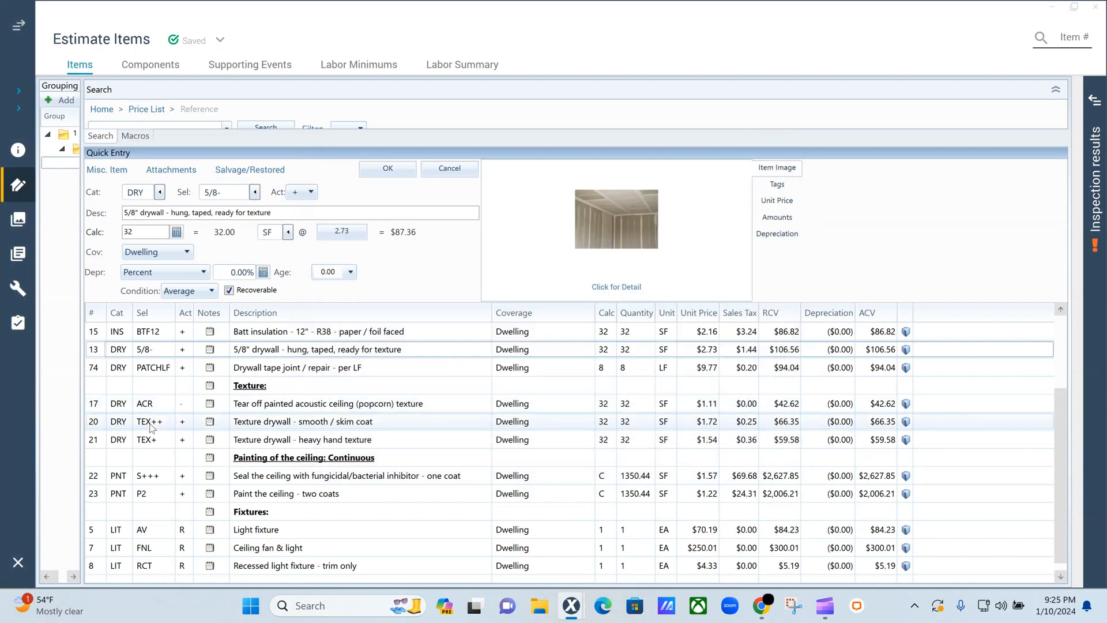
left_click(89, 352)
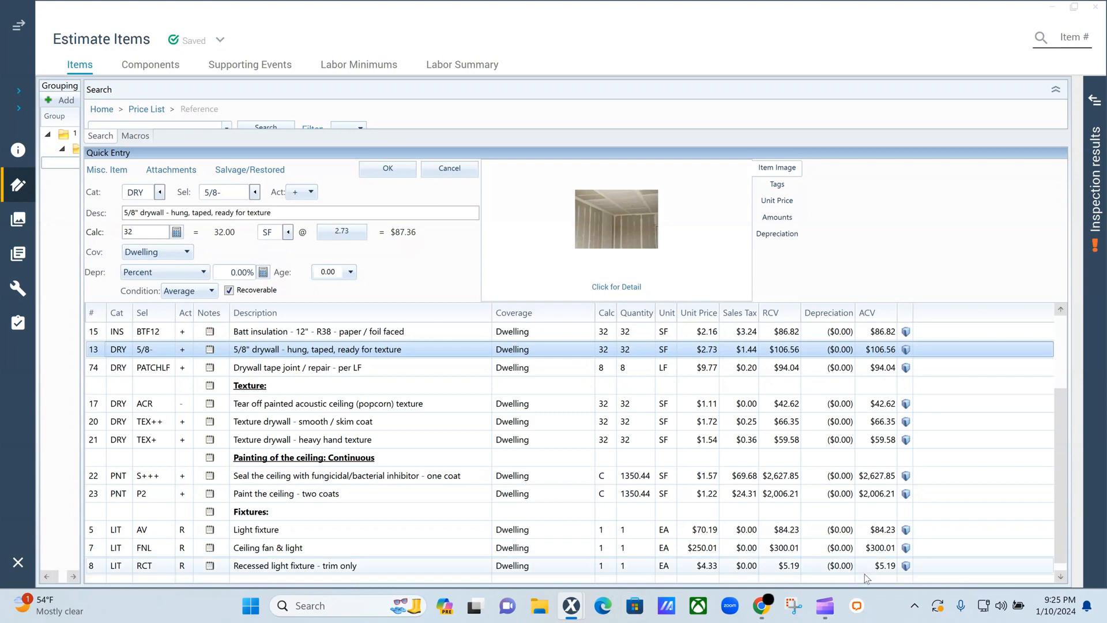
- Switch to Chrome and browse the "drywall smooth skim coating" image results, enlarging the Family Handyman skim coat picture
mouse_move(762, 612)
left_click(766, 531)
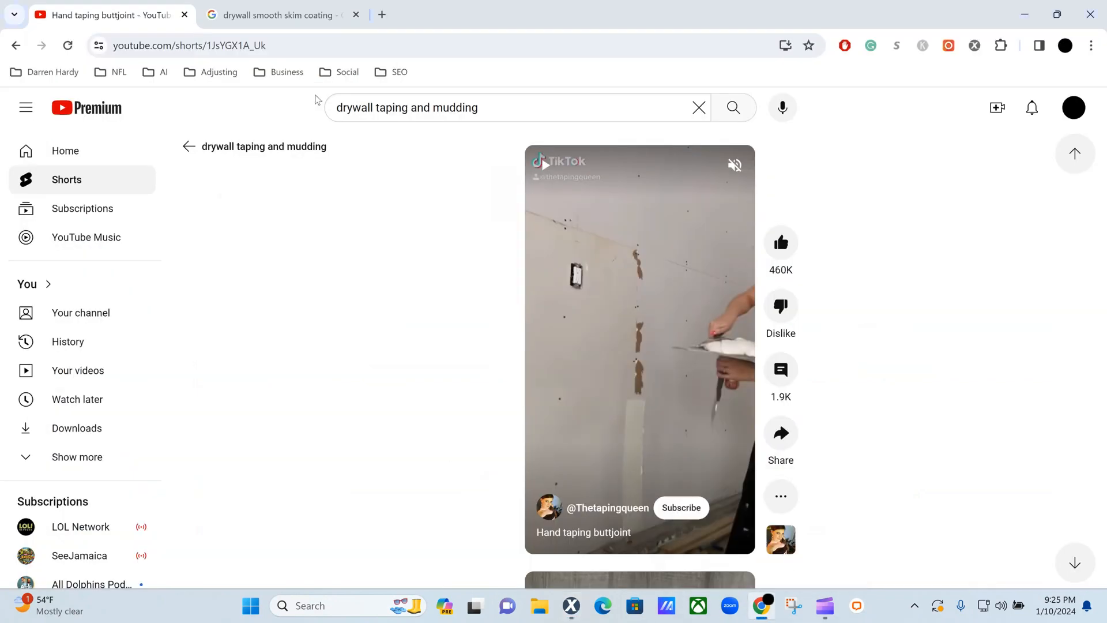
left_click(275, 15)
scroll(464, 381, "up", 3)
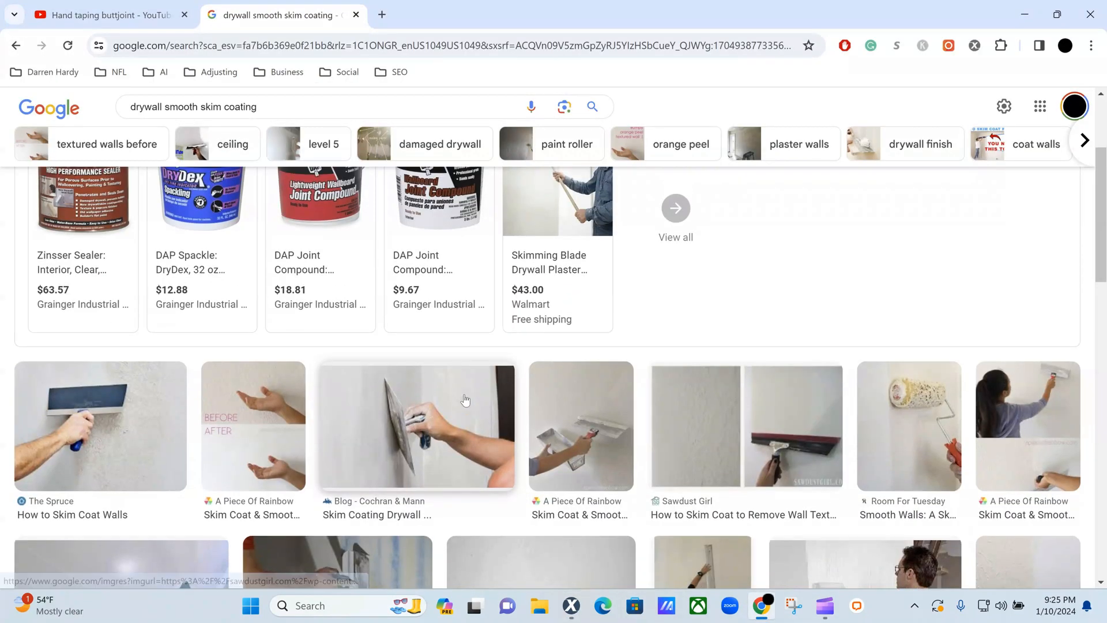
scroll(425, 288, "down", 8)
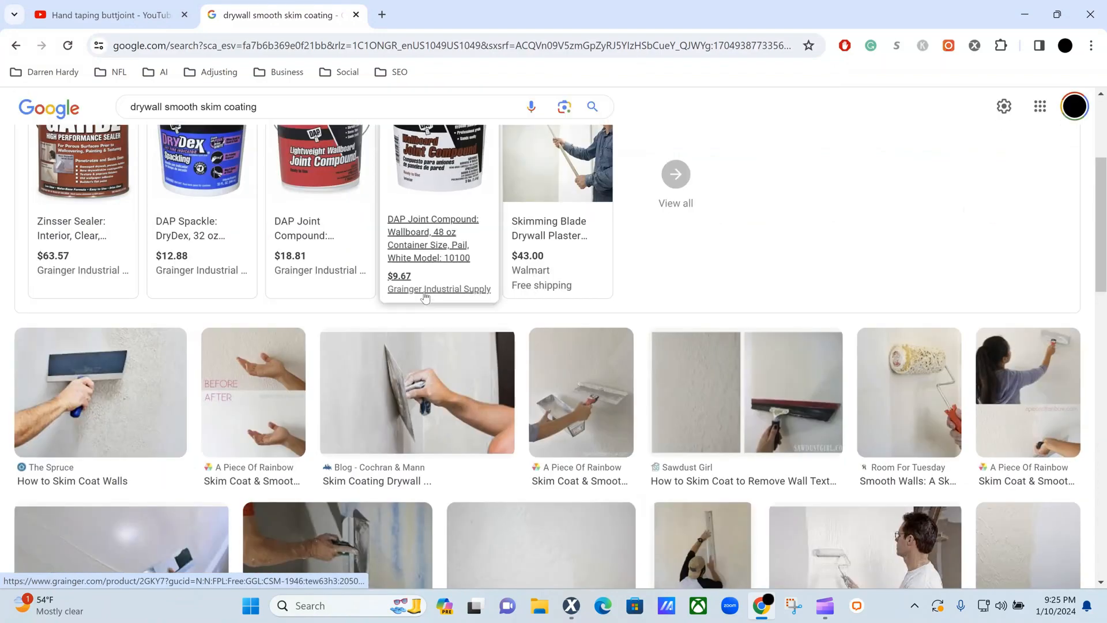
scroll(425, 297, "up", 1)
scroll(490, 337, "down", 2)
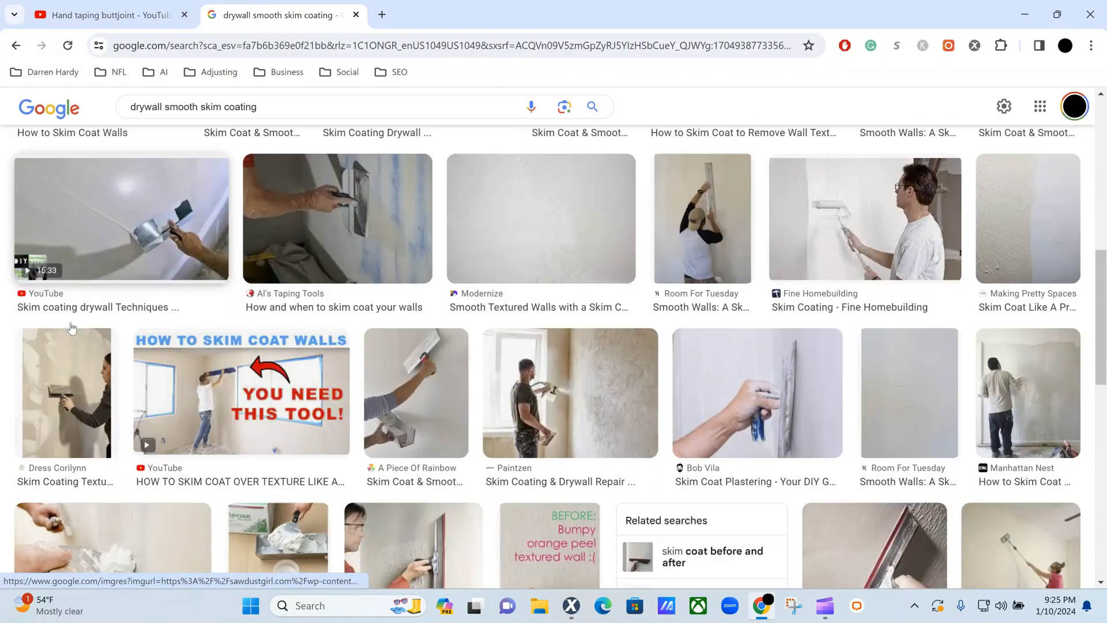
scroll(484, 333, "down", 3)
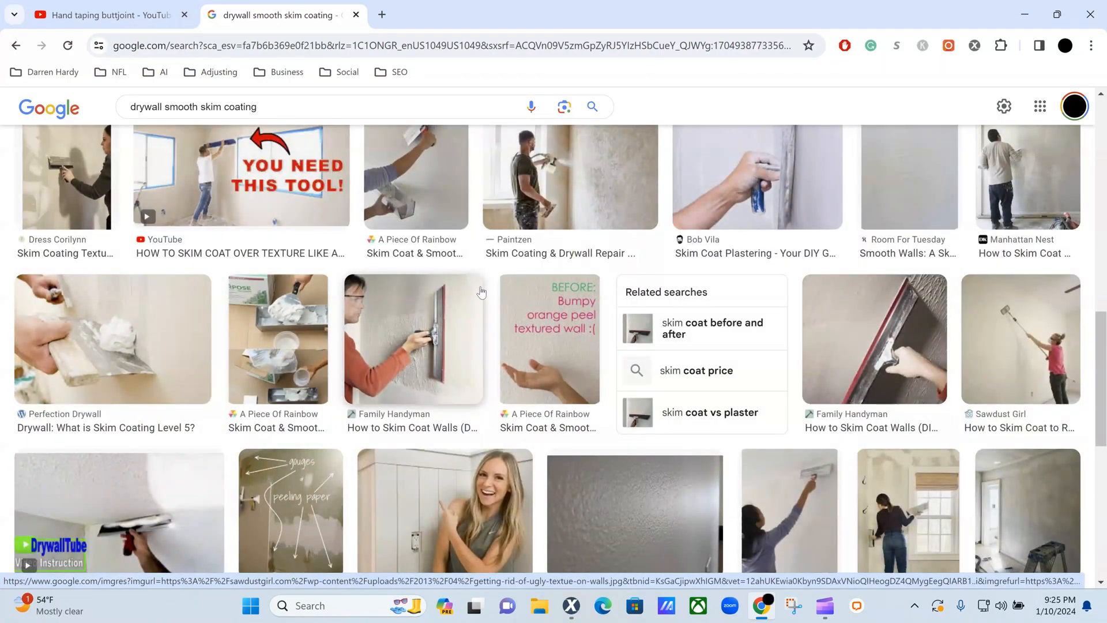
left_click(429, 378)
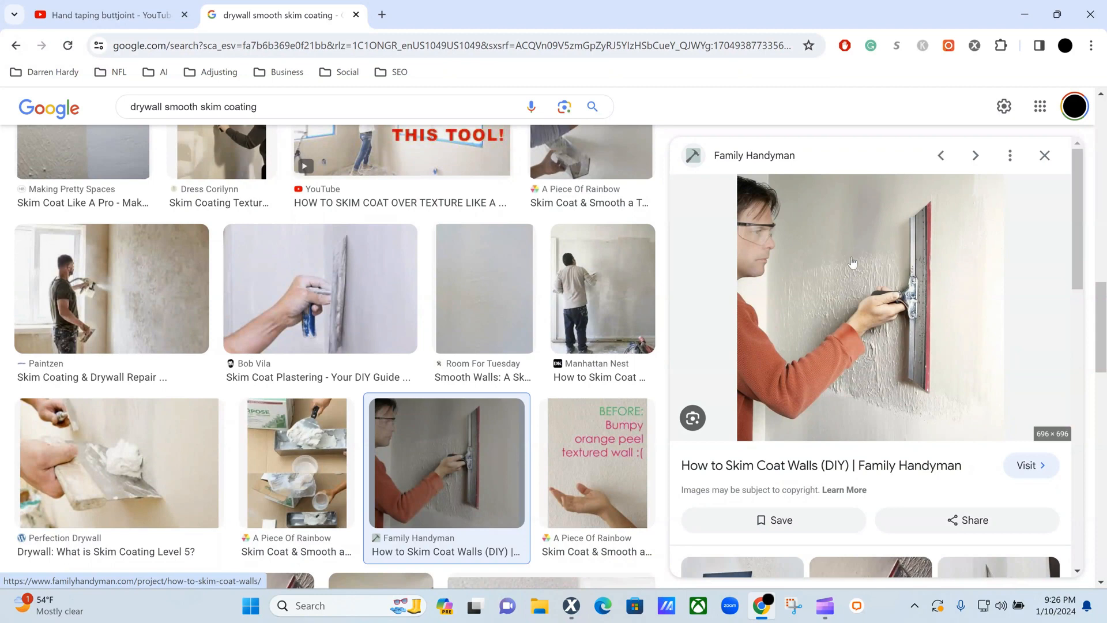
- Search Google Images for "drywall popcorn ceiling" and enlarge The Spruce texture picture and the Family Handyman picture of covering a popcorn ceiling
left_click_drag(165, 107, 333, 106)
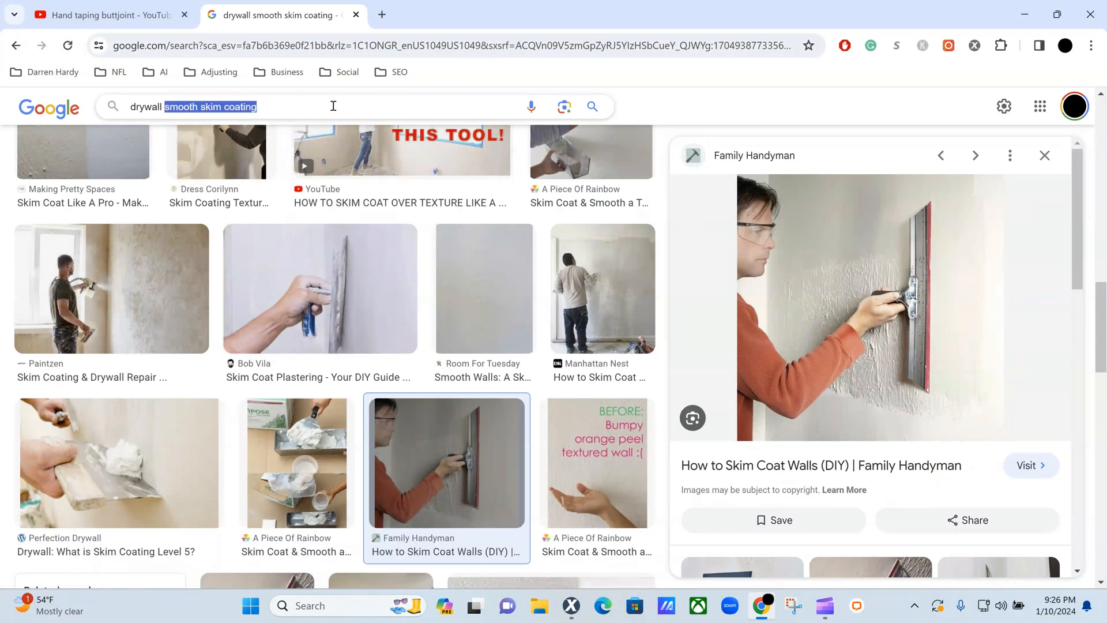
type("popcorn")
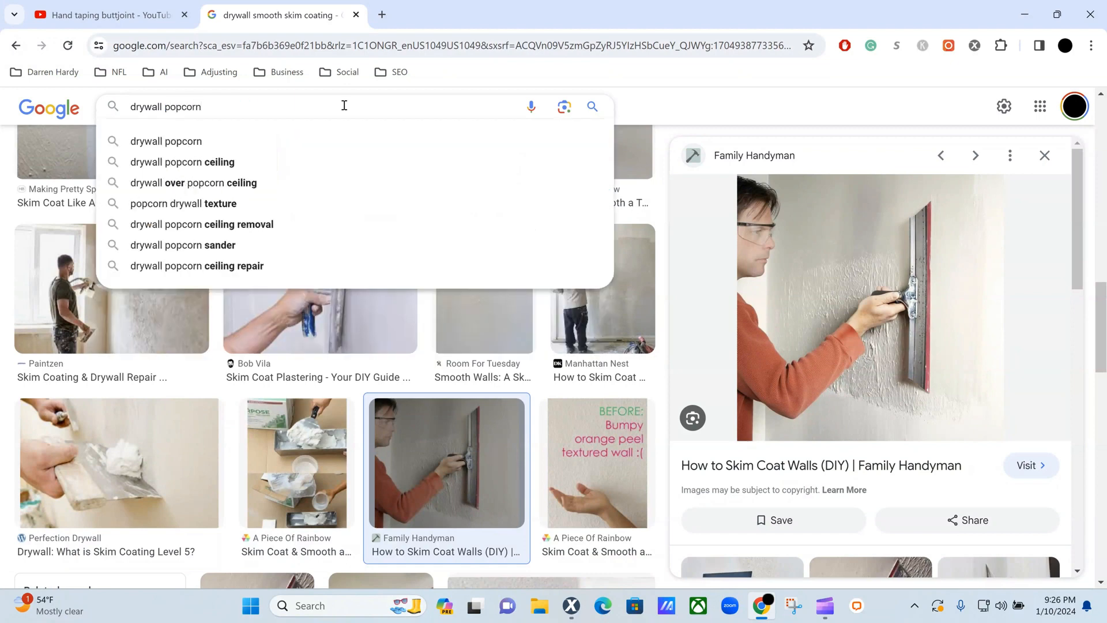
left_click(236, 161)
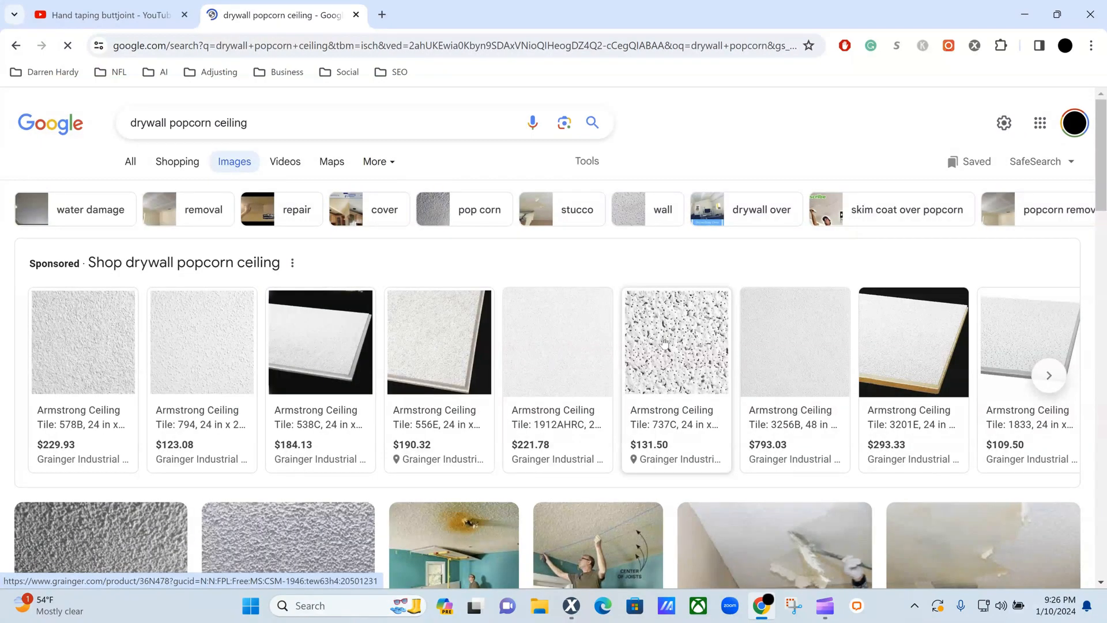
scroll(429, 370, "down", 3)
left_click(332, 412)
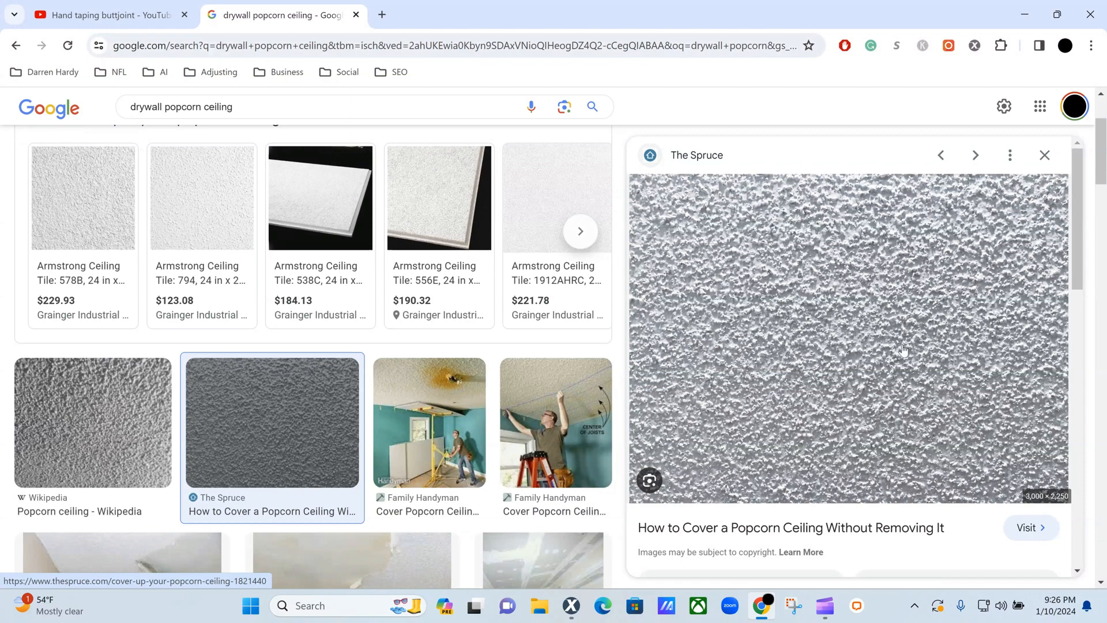
left_click(408, 410)
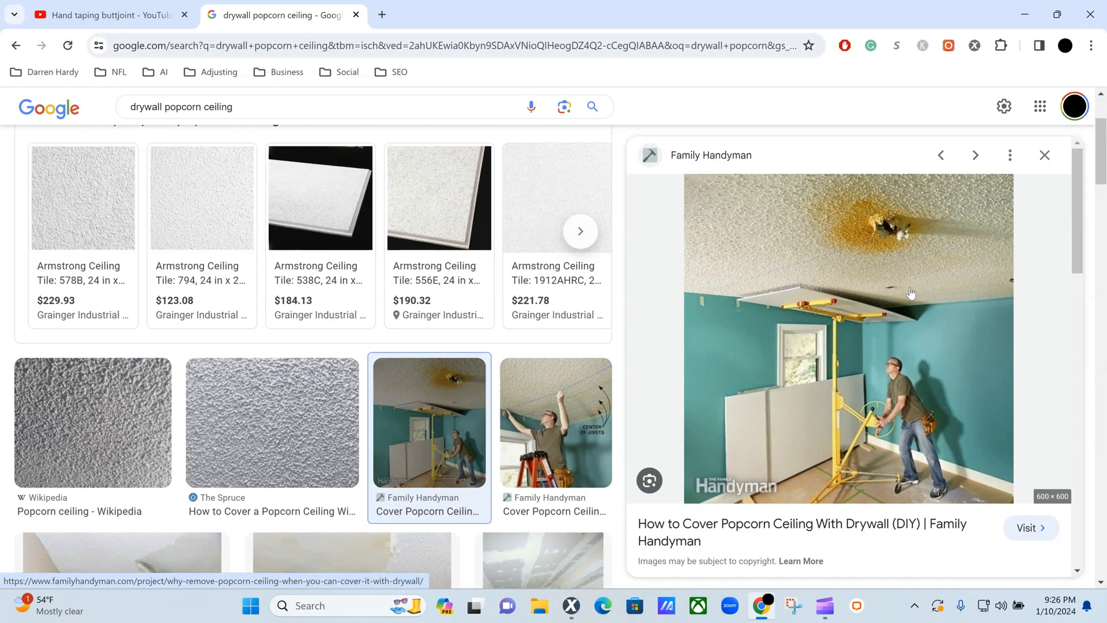
left_click(1003, 307)
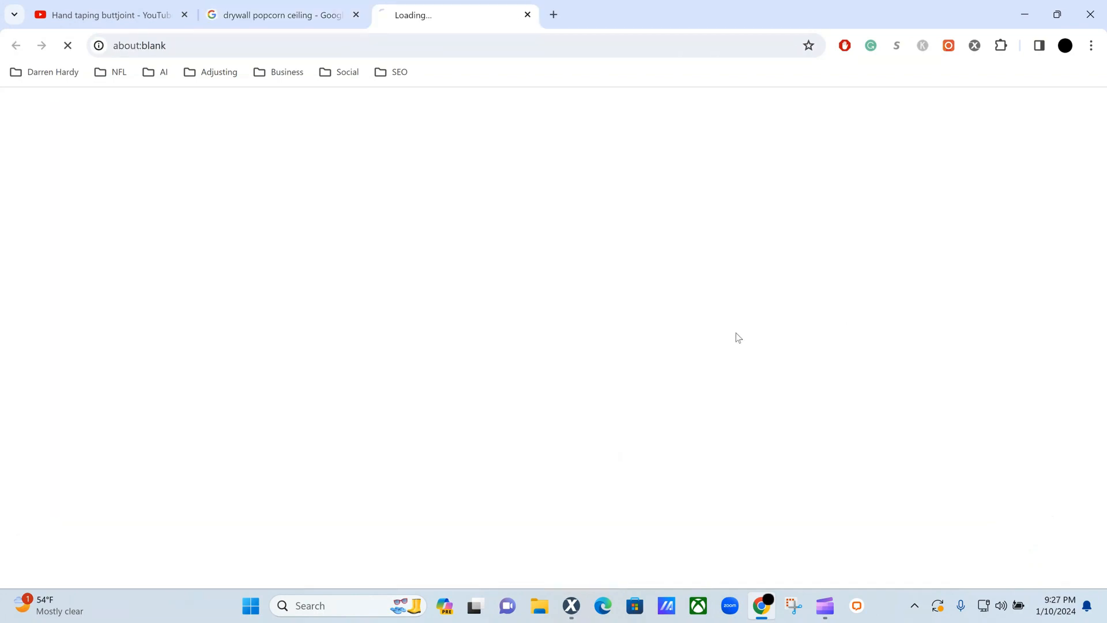
left_click(527, 14)
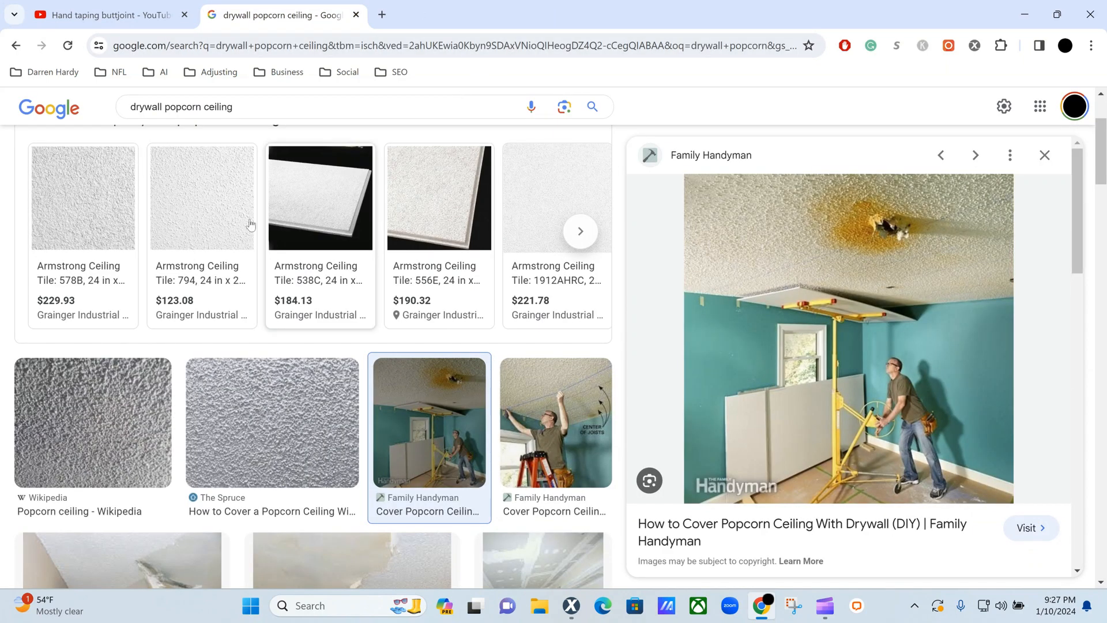
- Search Google Images for "heavy hand texture drywall" and enlarge the Pinterest picture of Mediterranean Old-World hand texture
left_click_drag(172, 124, 335, 123)
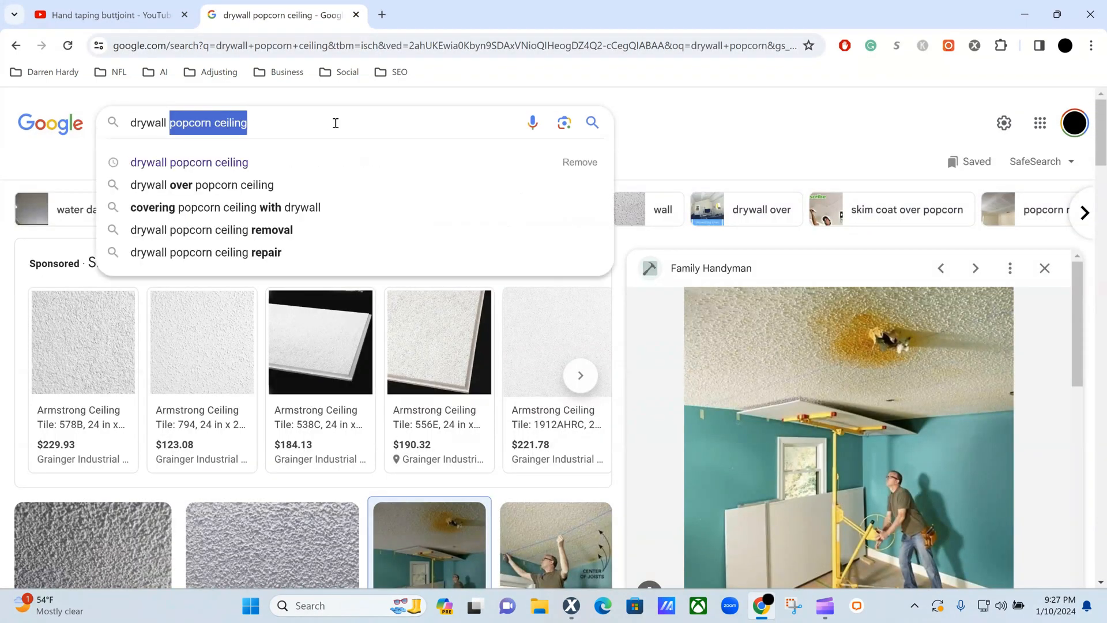
type("heav")
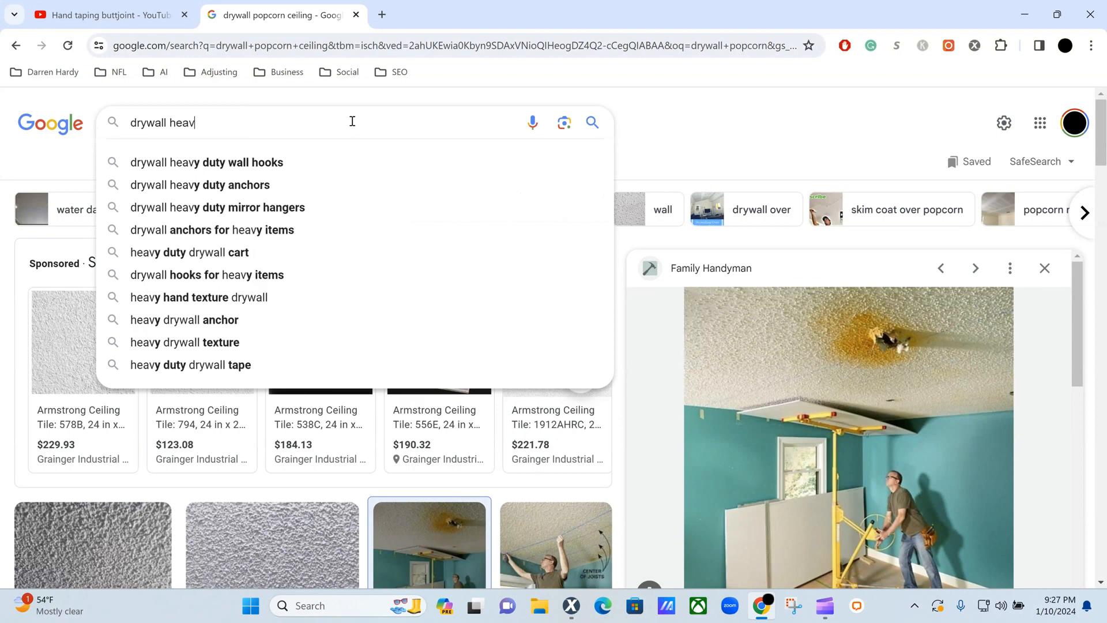
type("y hand t")
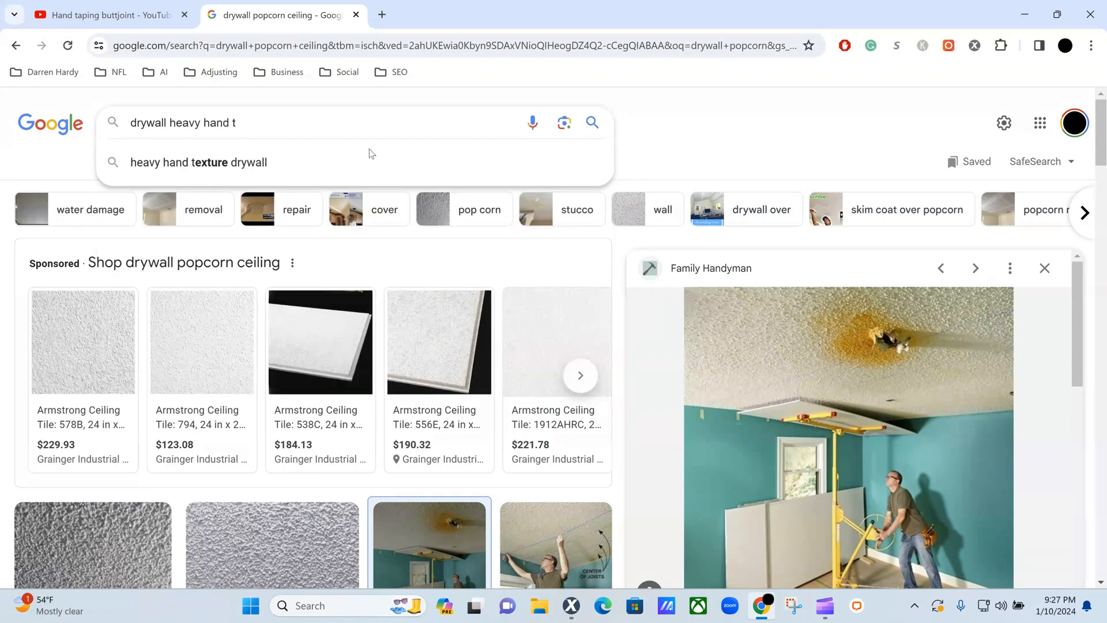
left_click(188, 163)
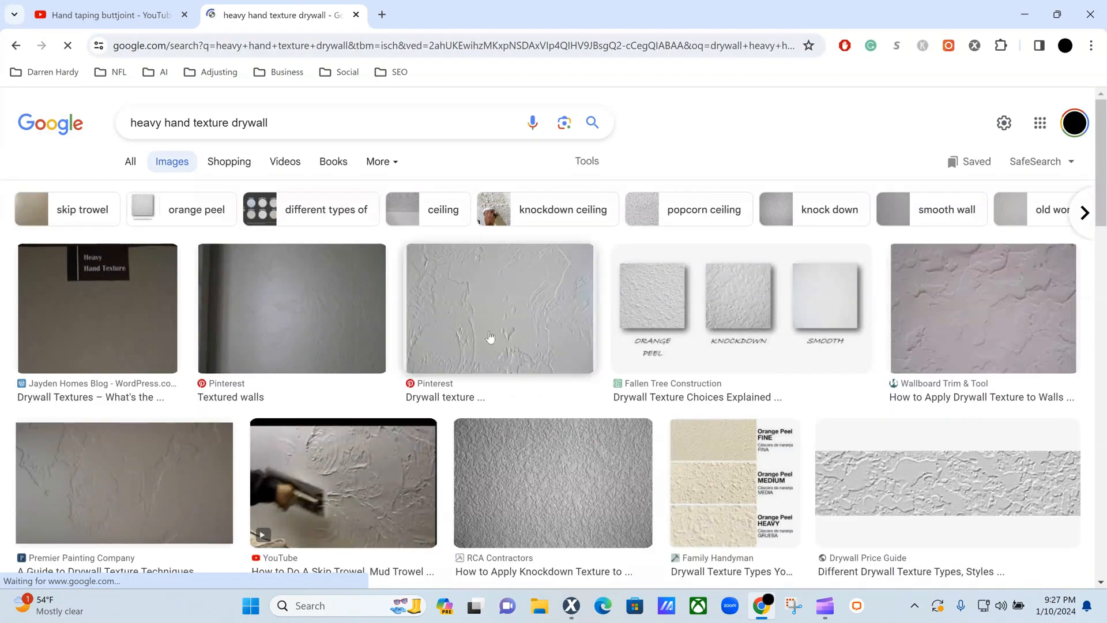
left_click(496, 330)
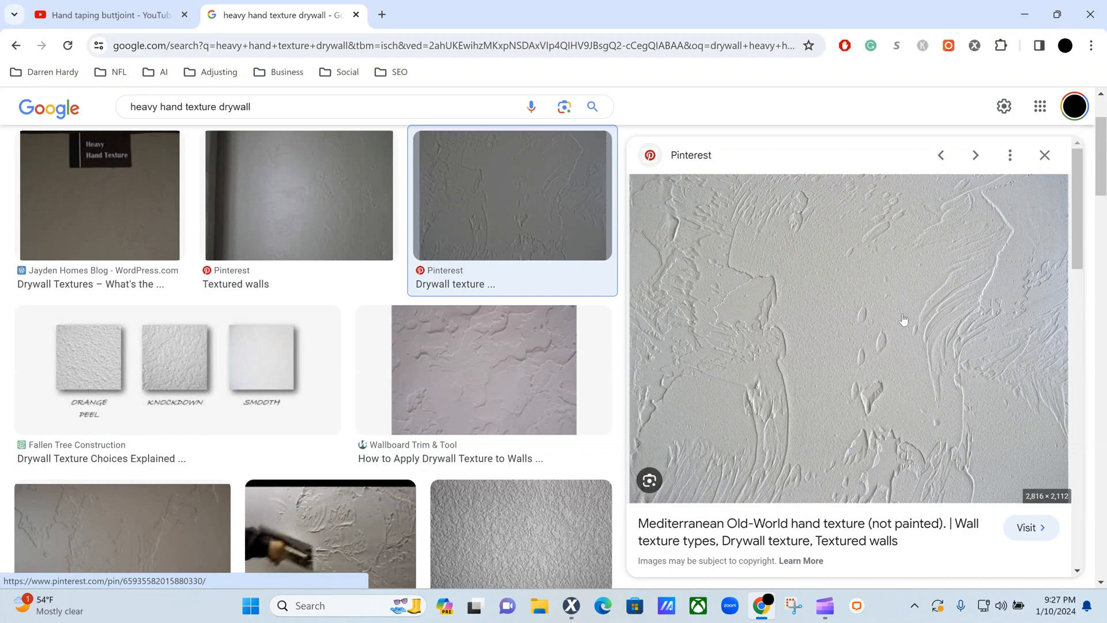
- Enlarge the YouTube skip trowel picture, the Drywall Price Guide texture sample and the two Family Handyman texture pictures
scroll(386, 481, "down", 1)
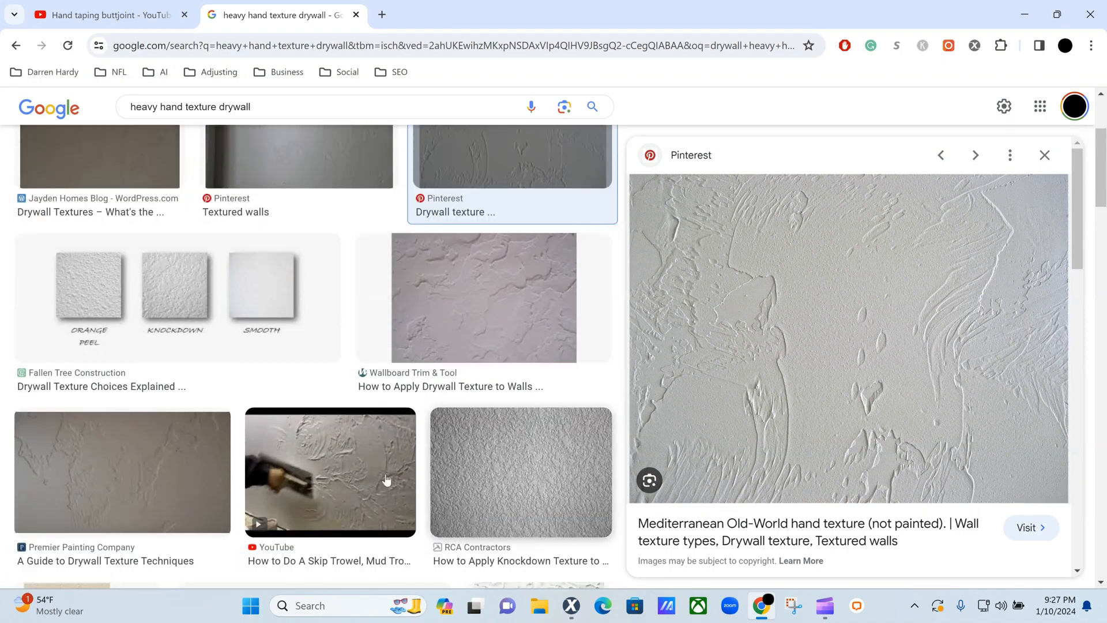
left_click(387, 481)
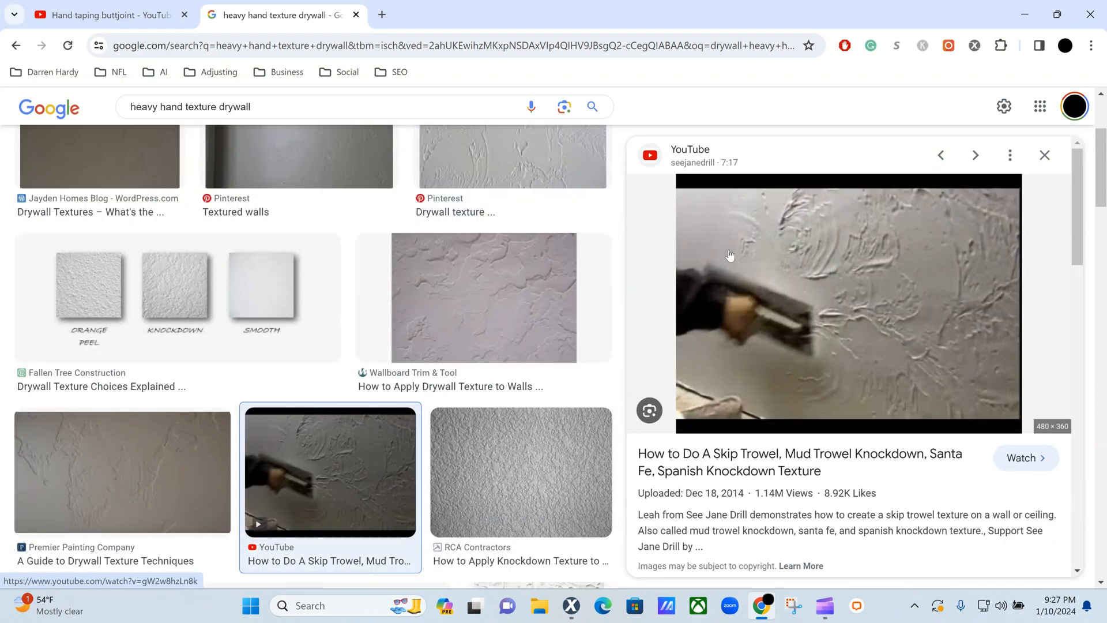
scroll(210, 420, "down", 2)
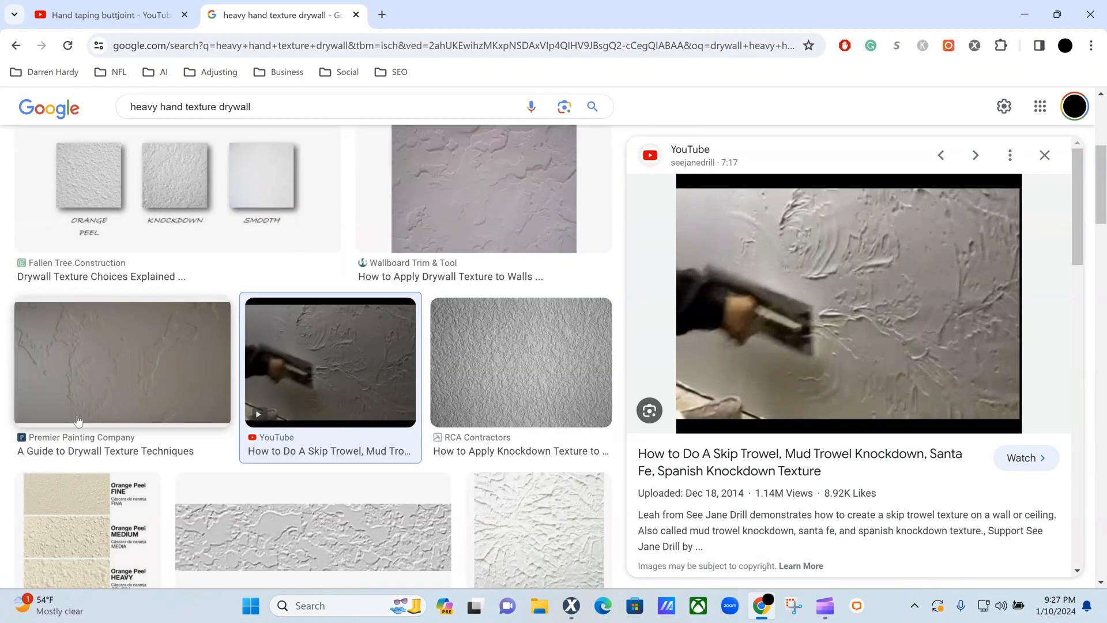
scroll(79, 420, "down", 2)
left_click(587, 409)
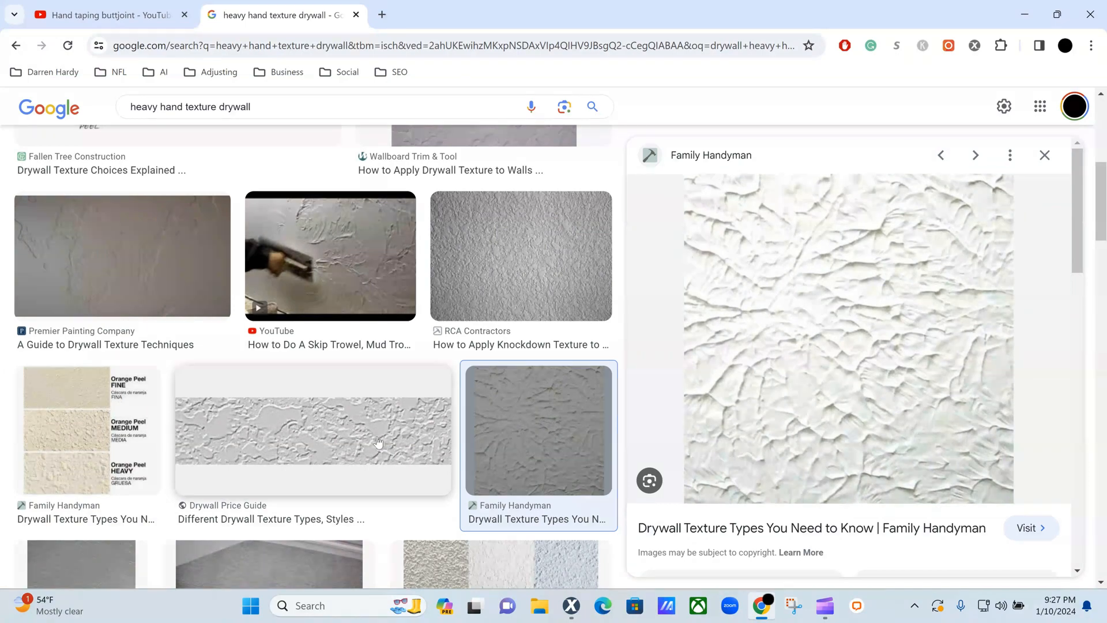
left_click(304, 433)
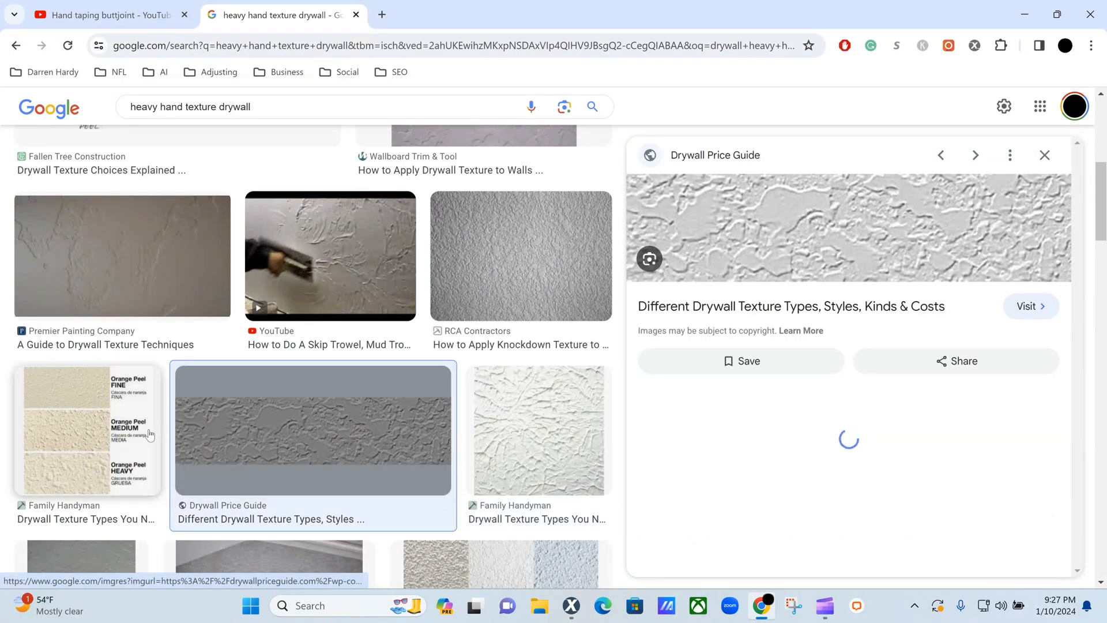
left_click(87, 453)
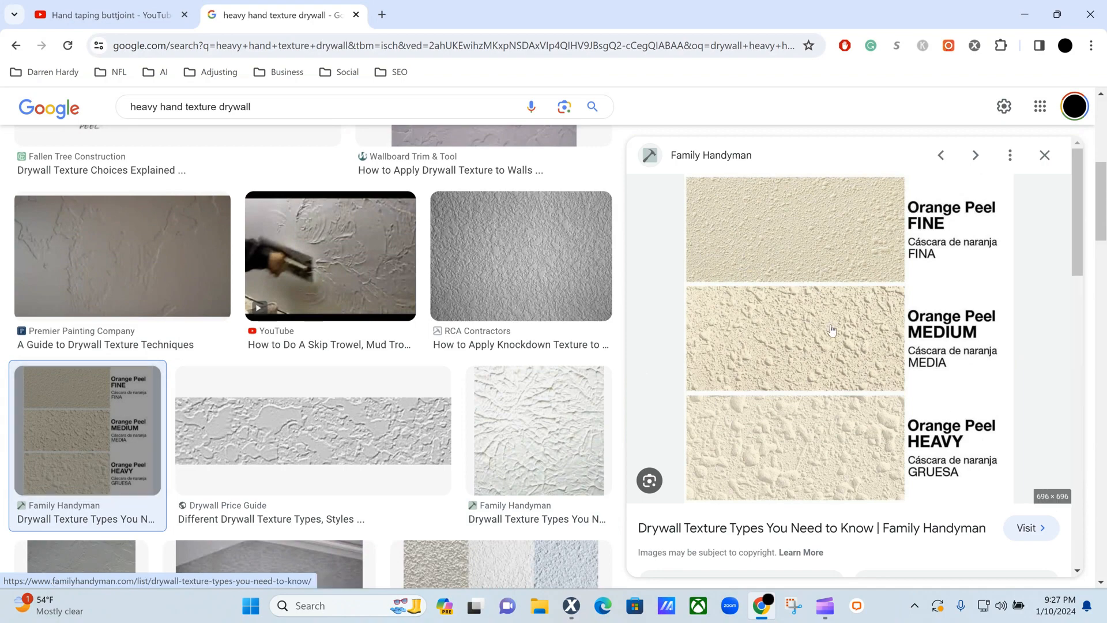
- Enlarge the HomeGuide drywall texture comparison and the DIY Home Improvement Forum picture of a skip trowel ceiling
scroll(831, 330, "down", 3)
scroll(348, 422, "down", 3)
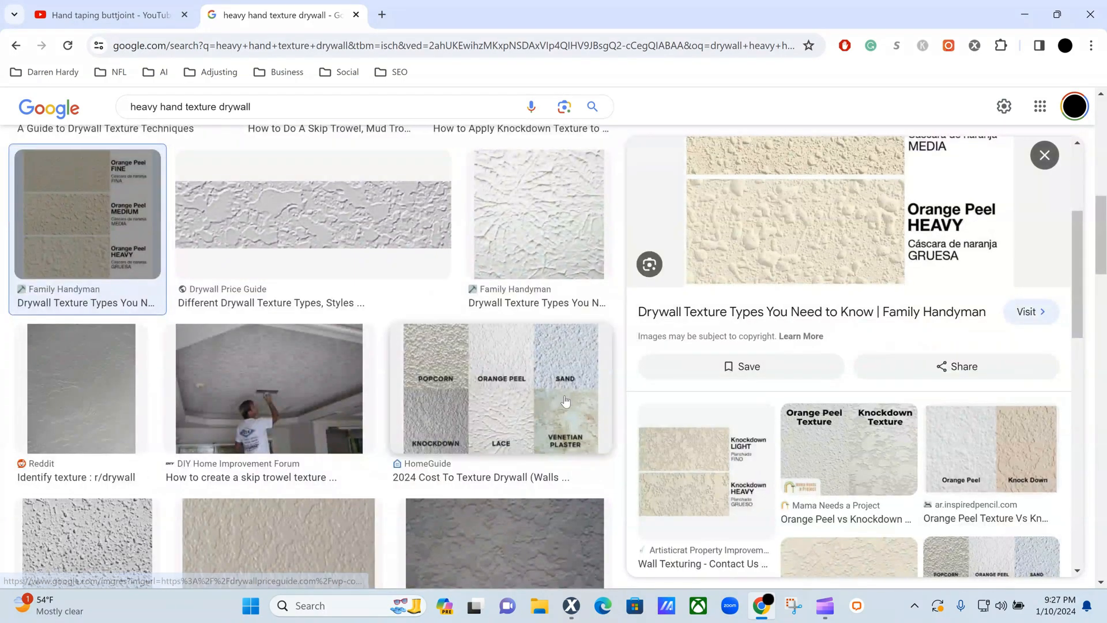
left_click(451, 410)
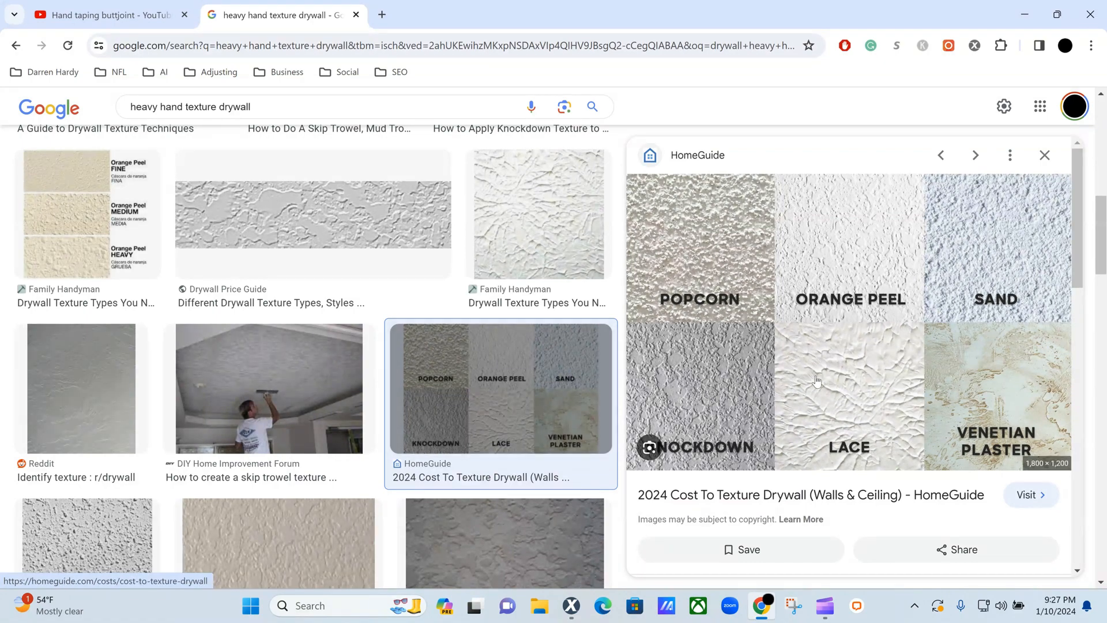
left_click(312, 395)
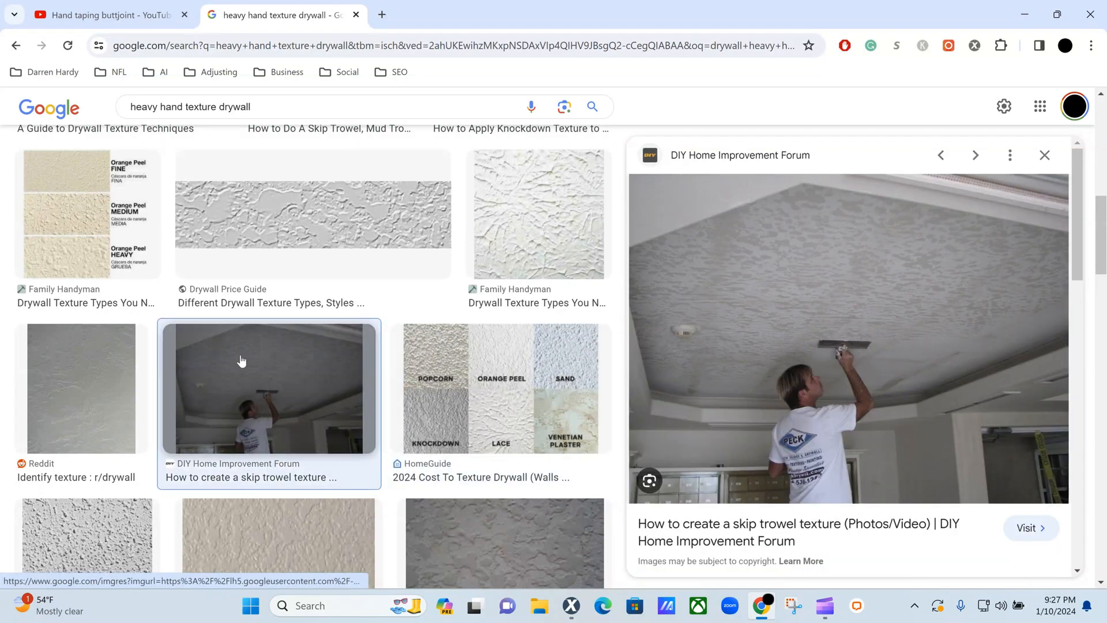
- Switch to the Xactimate estimate and select the popcorn texture tear-off and heavy hand texture lines together
mouse_move(573, 606)
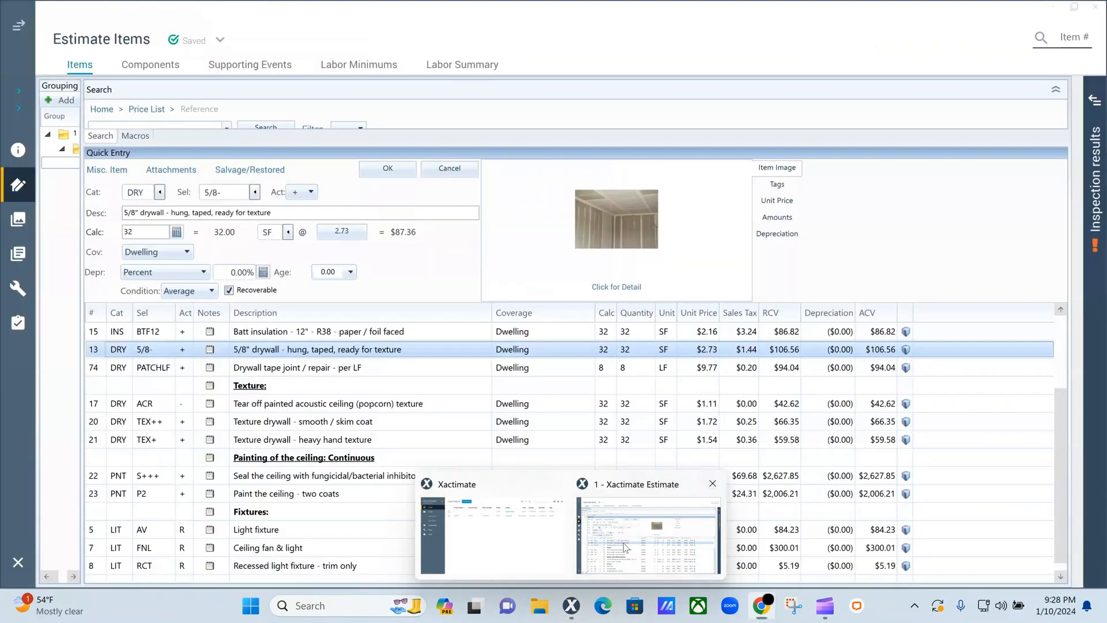
left_click(624, 545)
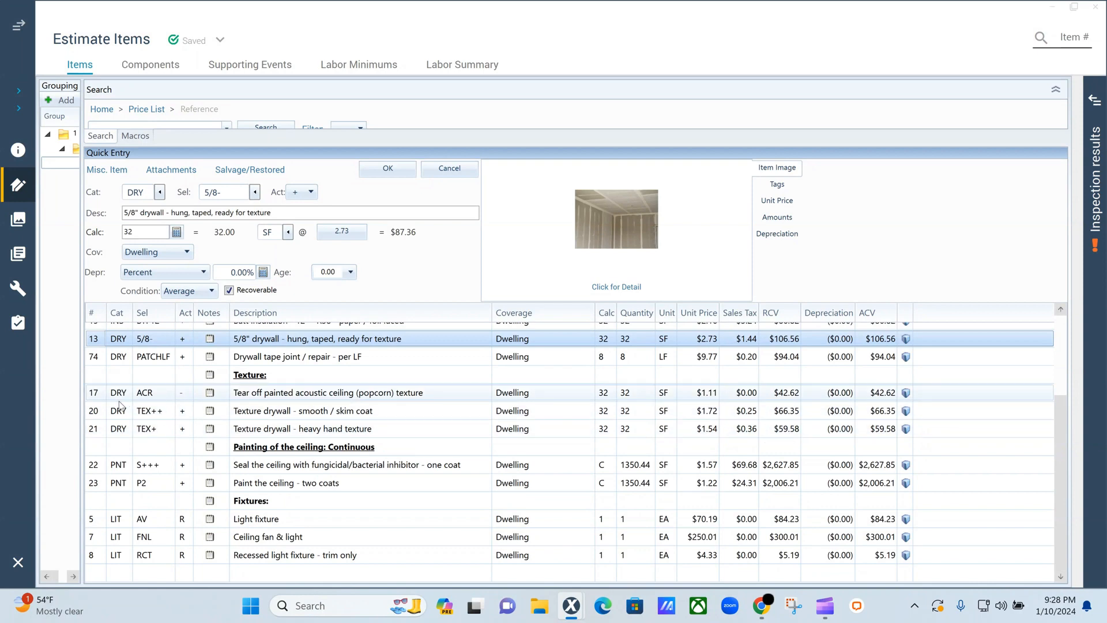
left_click(100, 393)
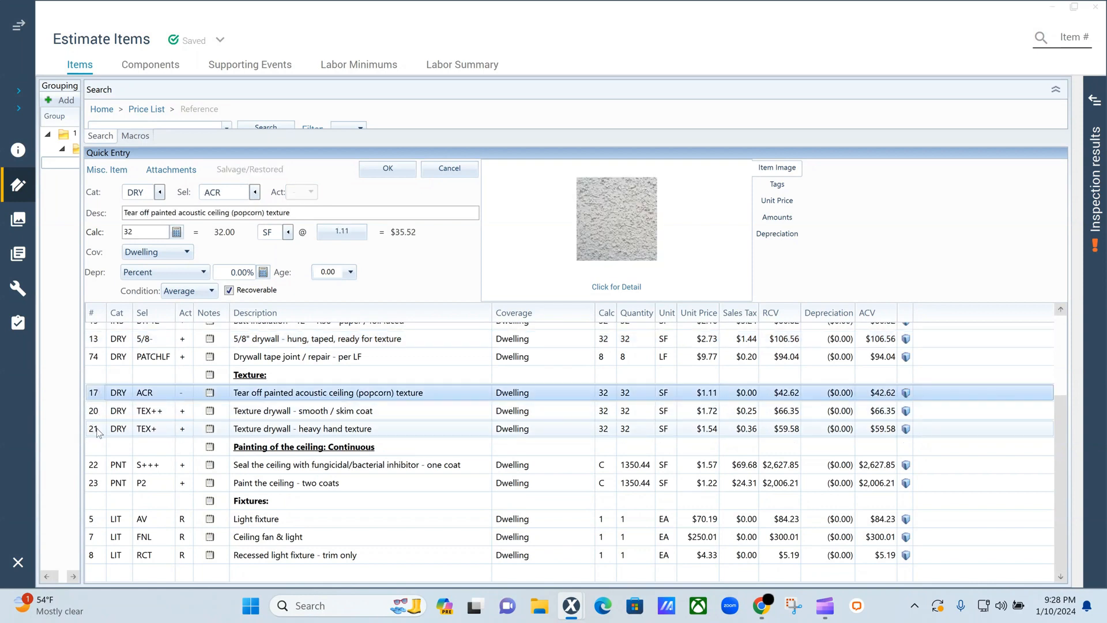
left_click(98, 430, "ctrl")
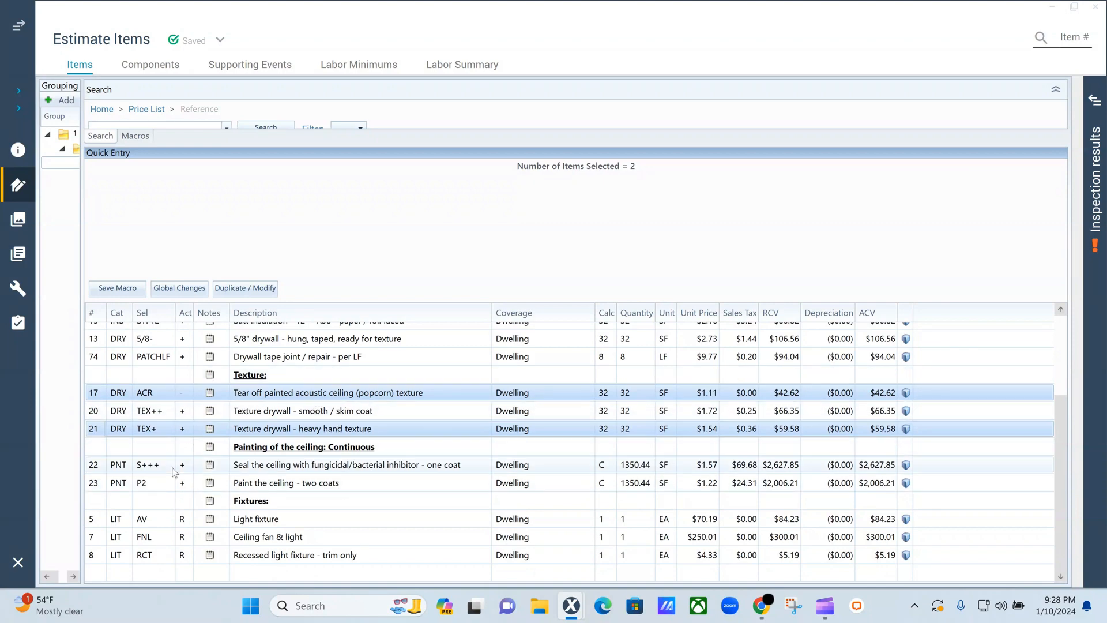
- Review the ceiling sealing and two-coat ceiling paint lines under the continuous ceiling painting heading
left_click(143, 451)
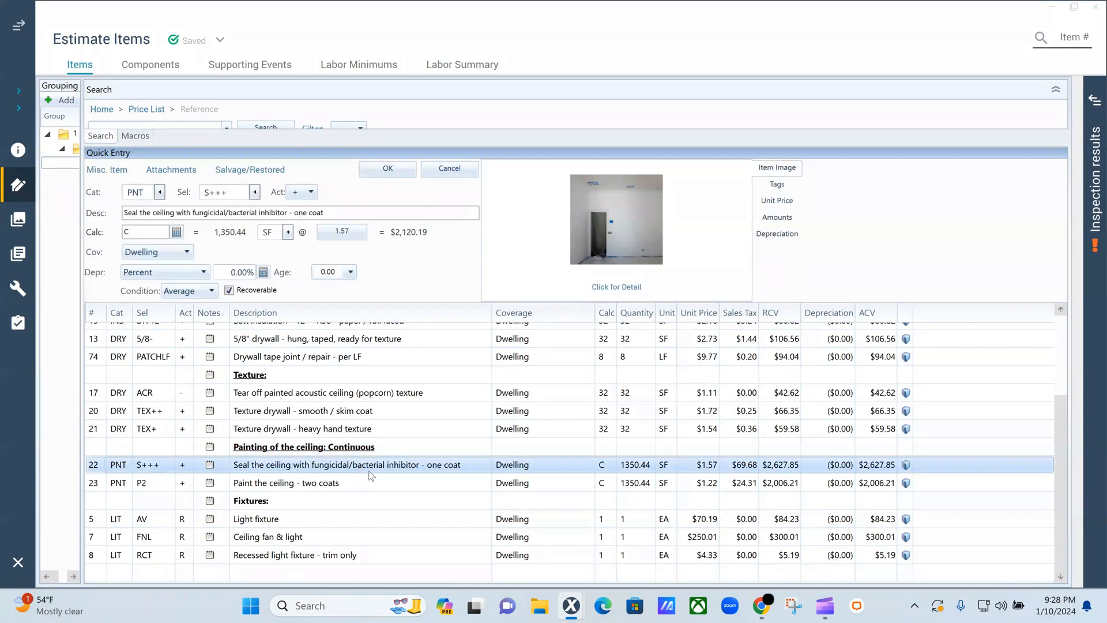
left_click(351, 483)
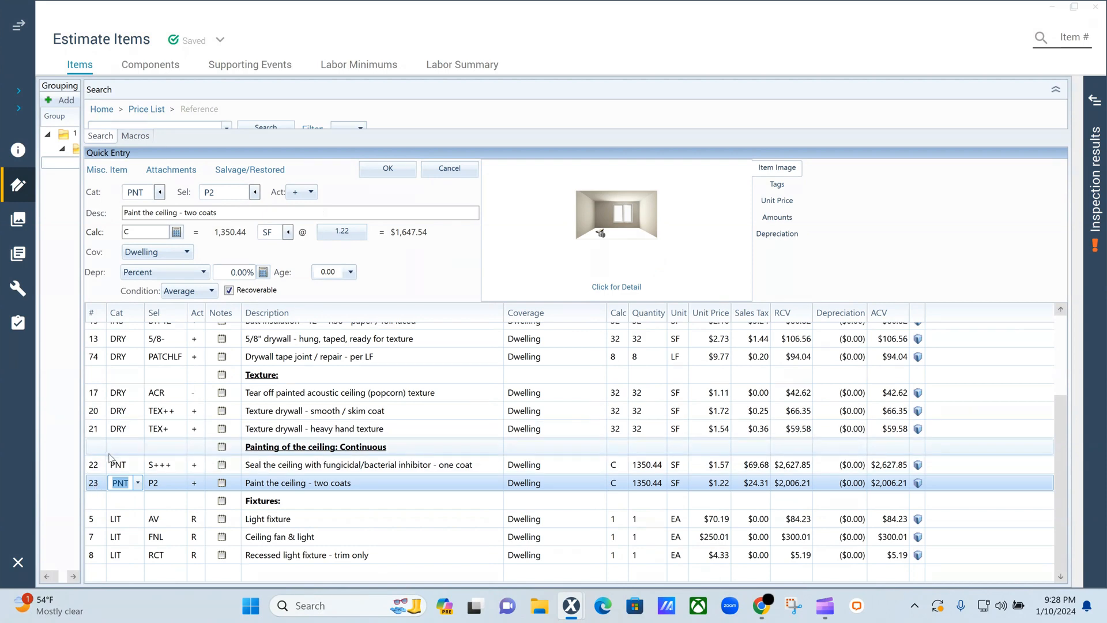
left_click(99, 470)
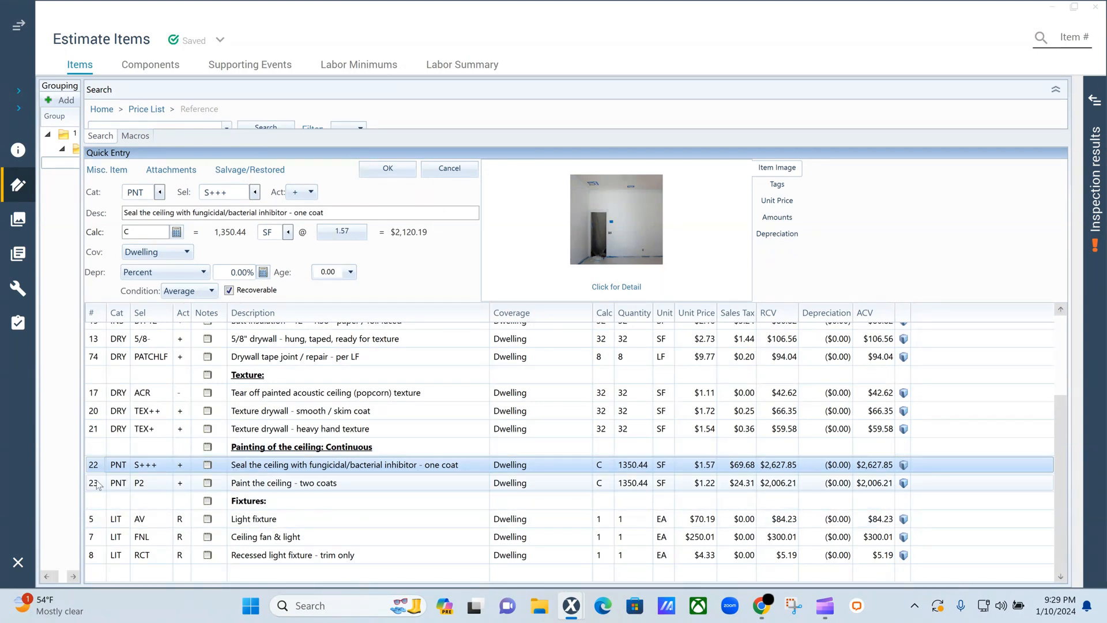
- Read the full item definition of the two-coat ceiling paint line, including its painting prep note, and close it
left_click(129, 484)
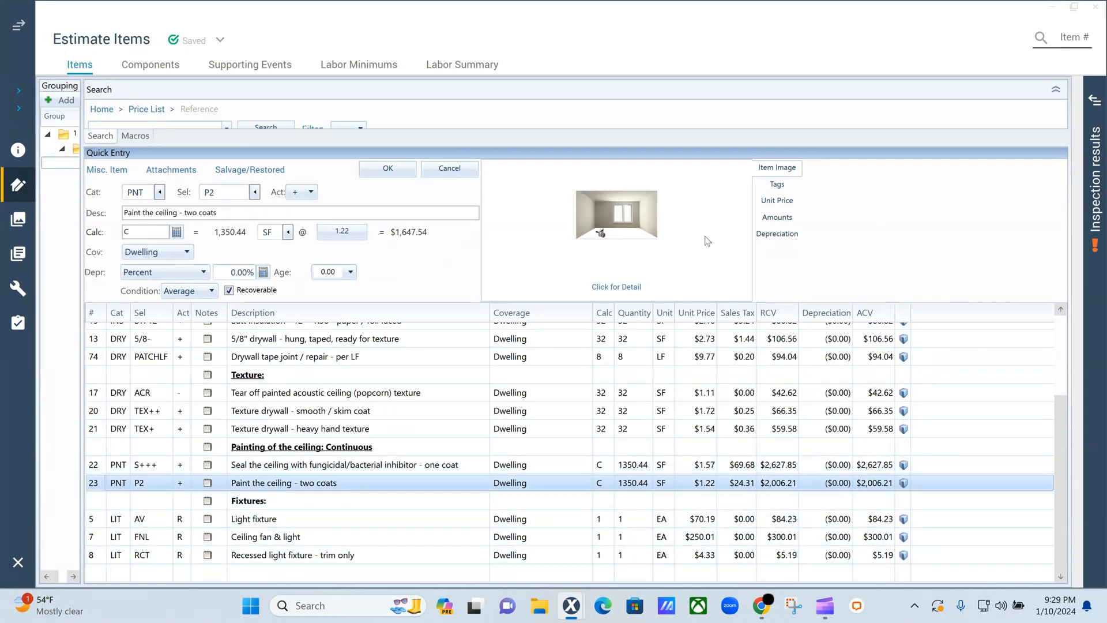
left_click(614, 287)
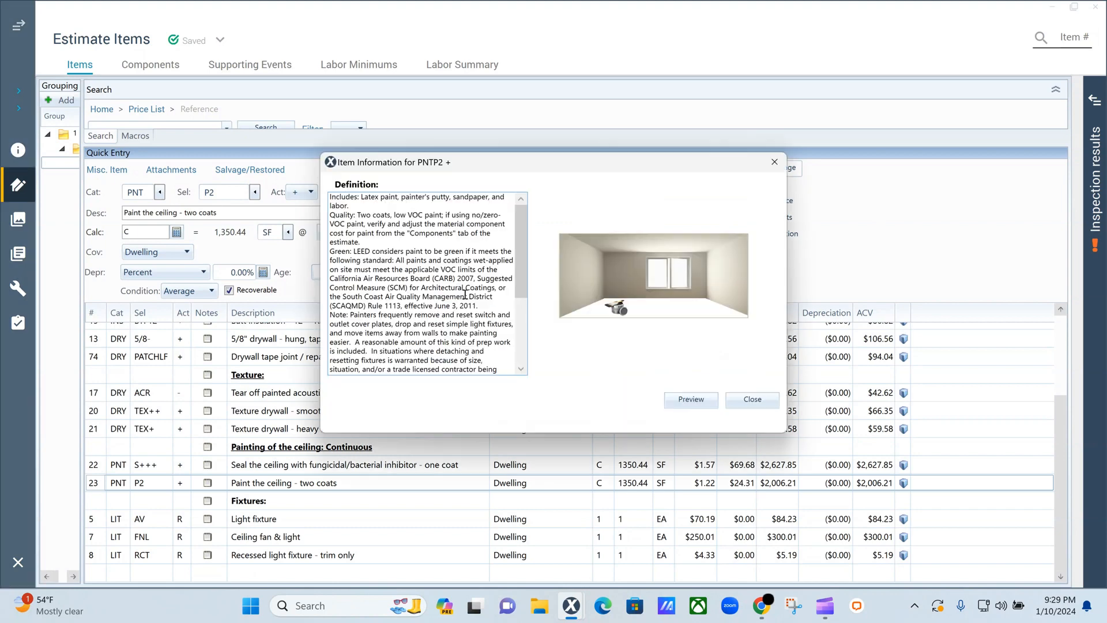
scroll(465, 295, "down", 5)
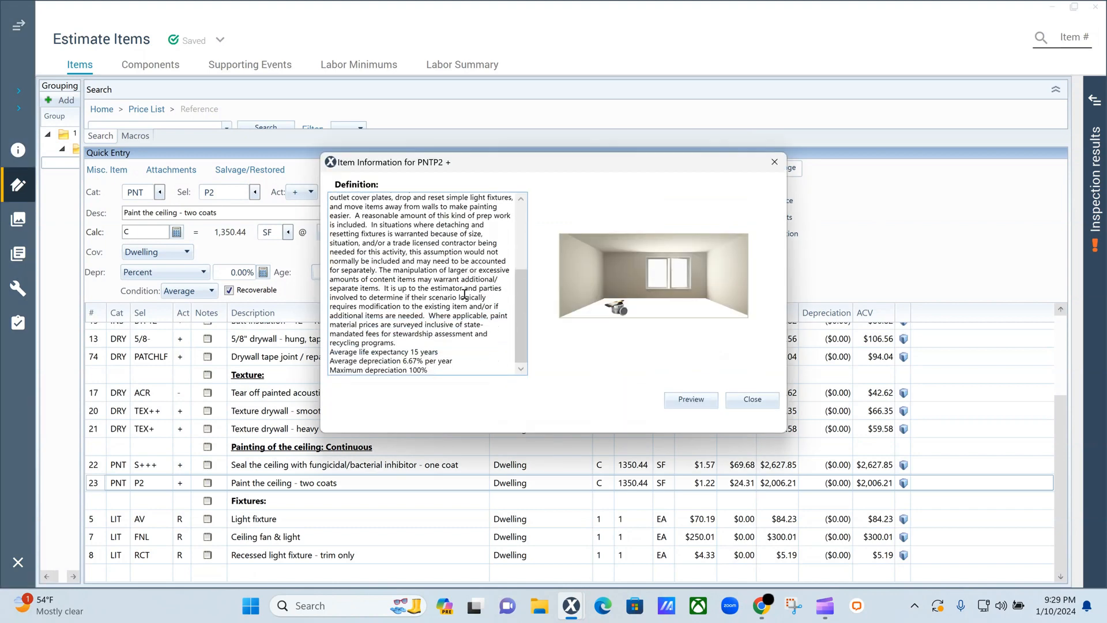
scroll(466, 295, "up", 1)
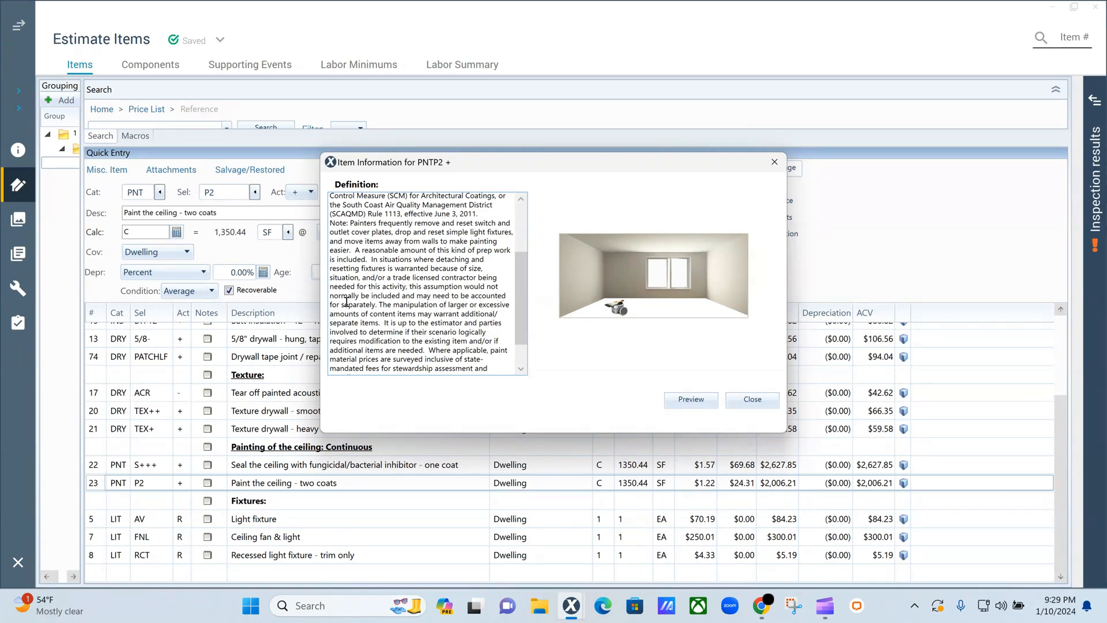
left_click(773, 160)
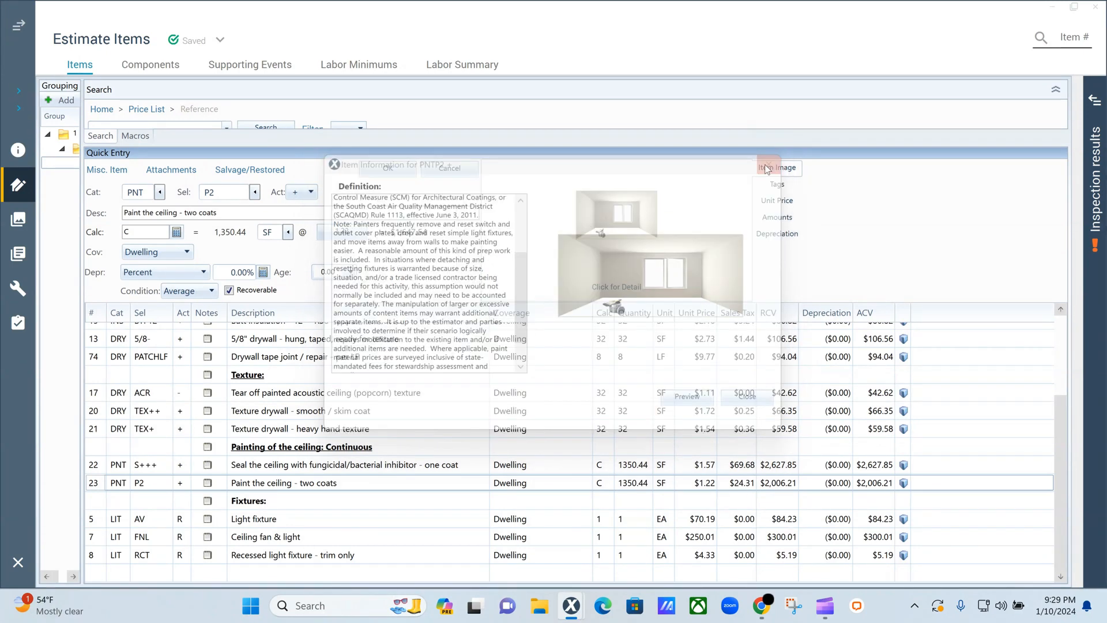
- Review the light fixture, ceiling fan and recessed light trim lines, and view the actions available for the light fixture
left_click(106, 520)
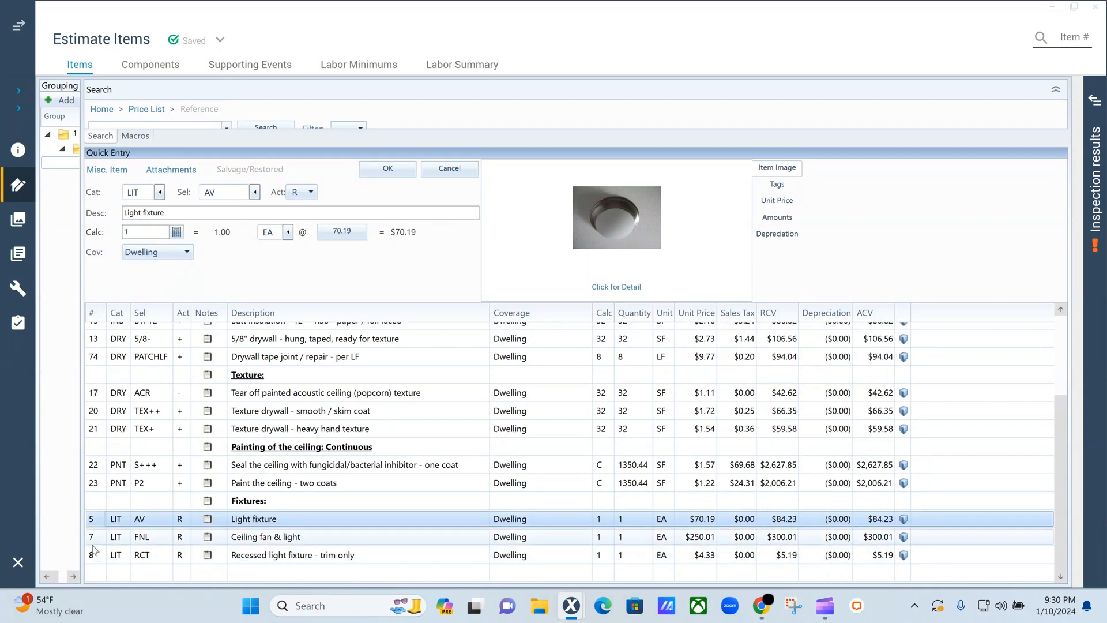
left_click(96, 541)
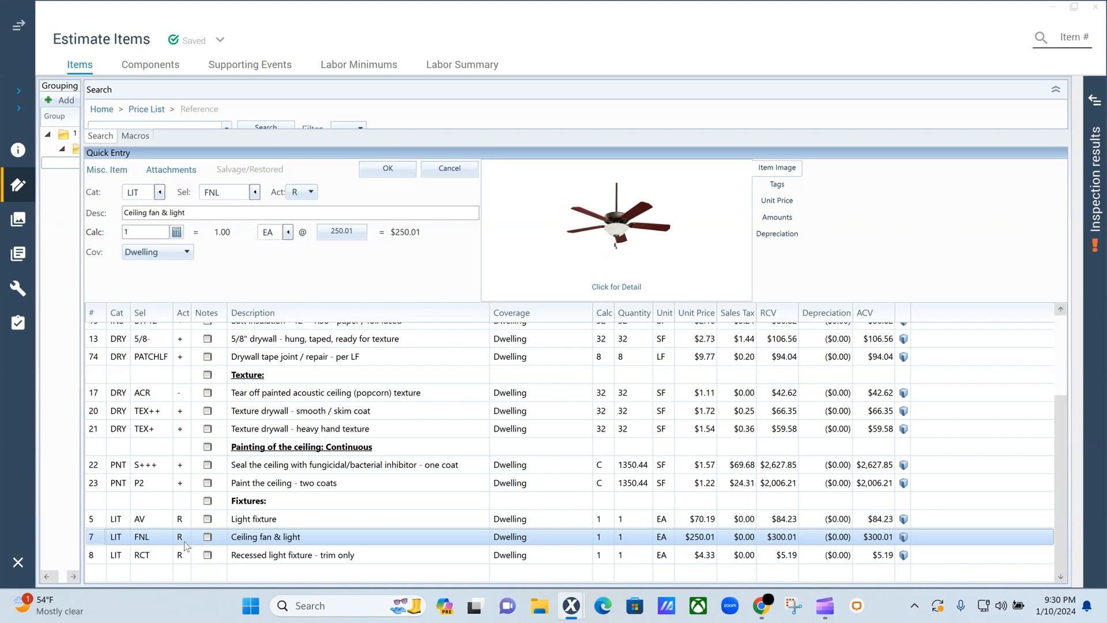
left_click(84, 555)
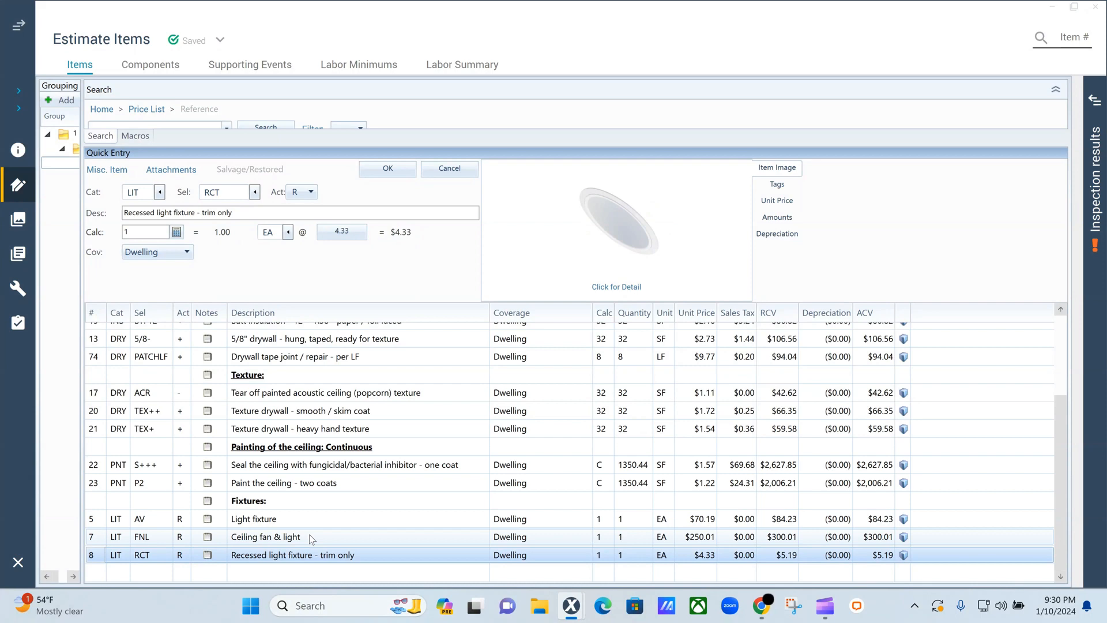
left_click(182, 521)
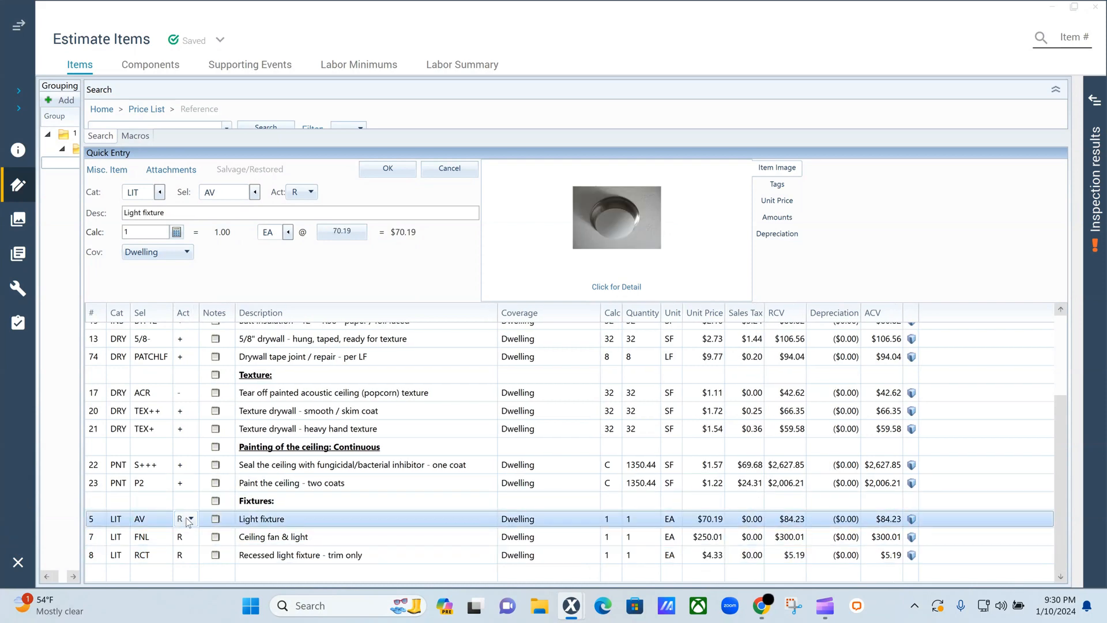
left_click(184, 519)
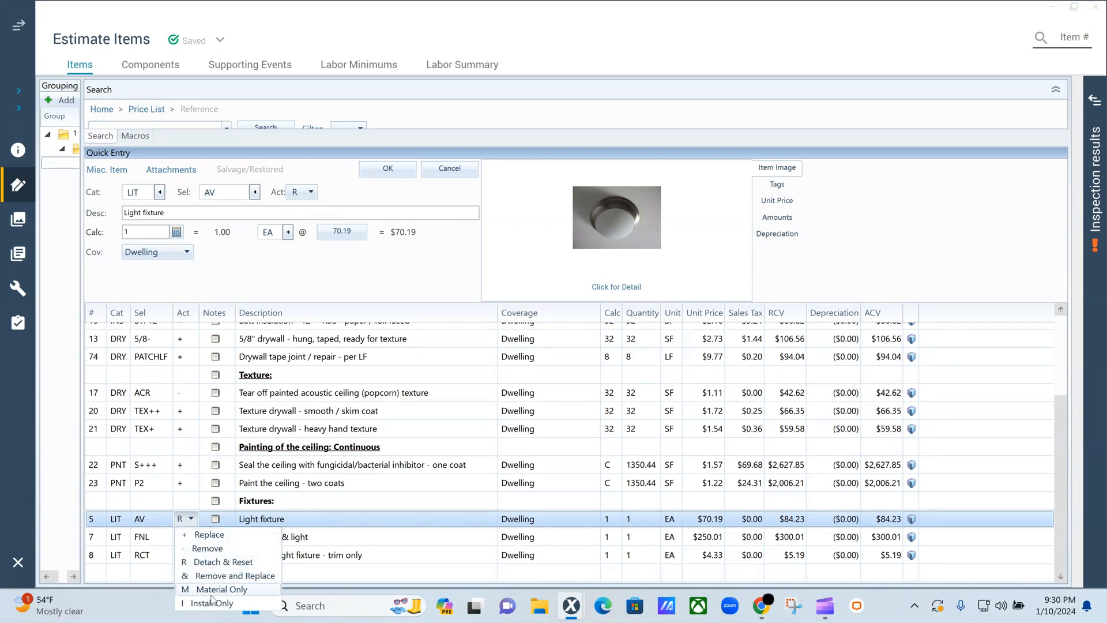
left_click(516, 261)
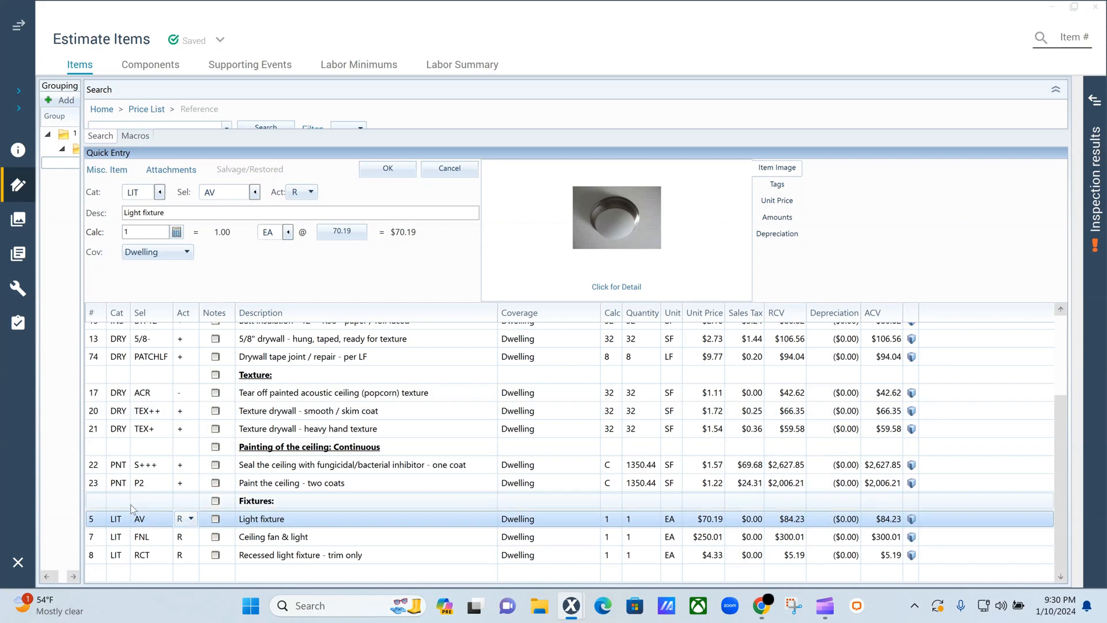
- Go back over the Fixtures heading, the two-coat ceiling paint line and the light fixture line
left_click(94, 504)
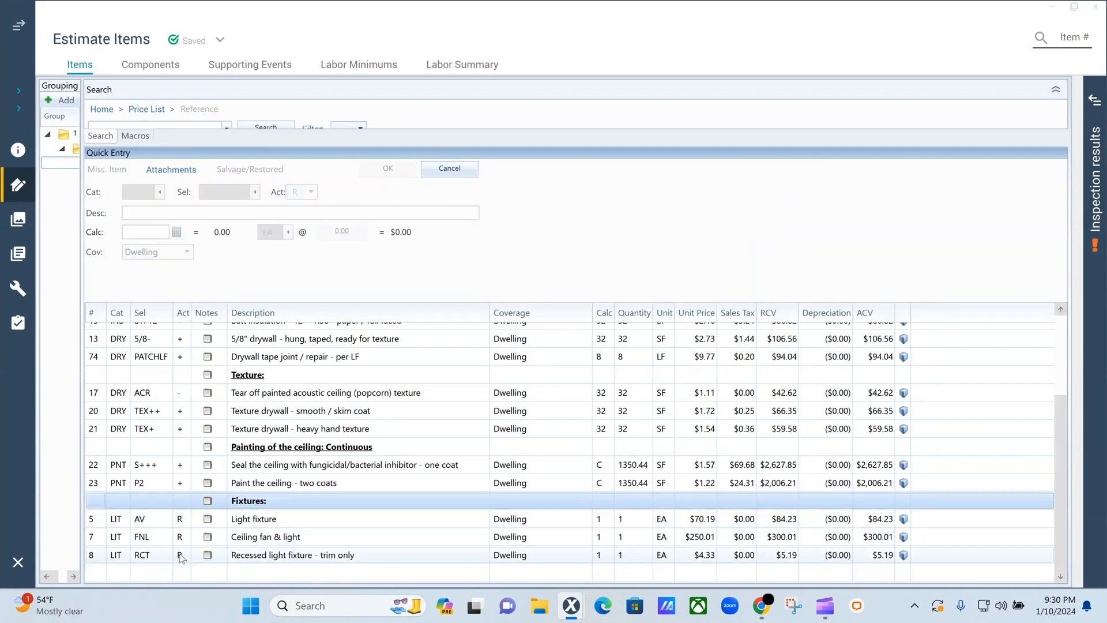
left_click(93, 485)
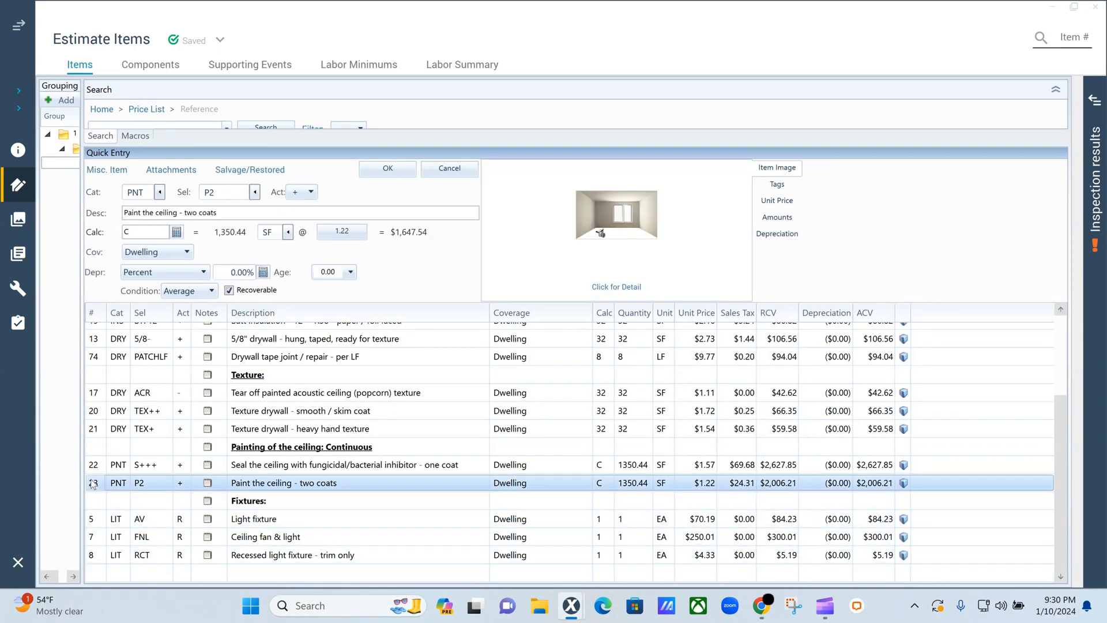
left_click(95, 520)
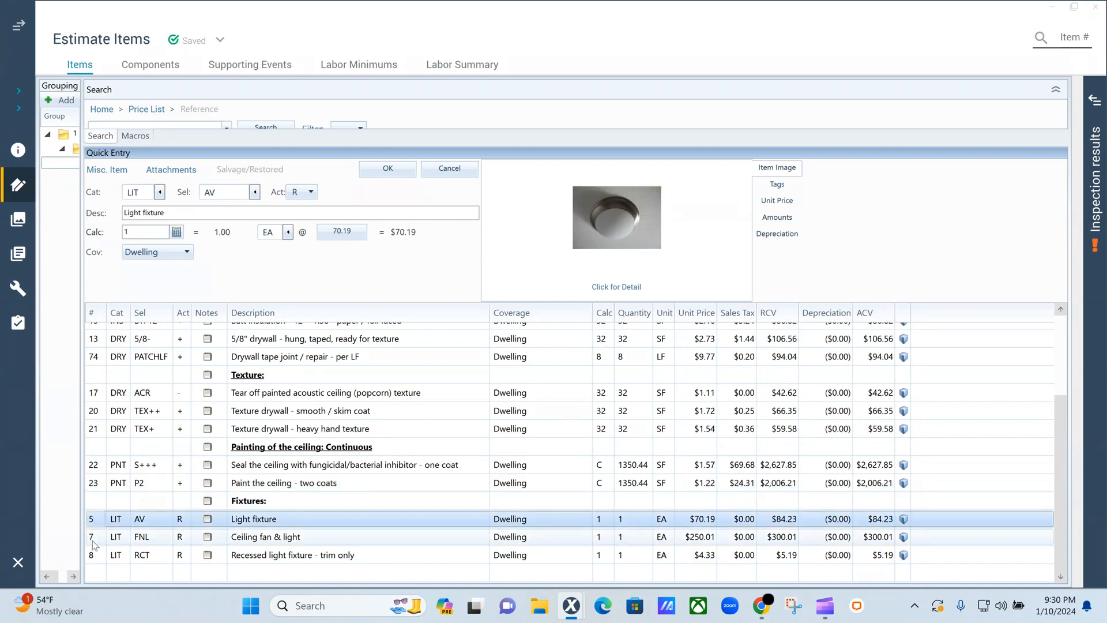
- View the ceiling fan & light line's details, widen the Grouping pane, and look over the full list from Prep For Painting to Fixtures
left_click(94, 538)
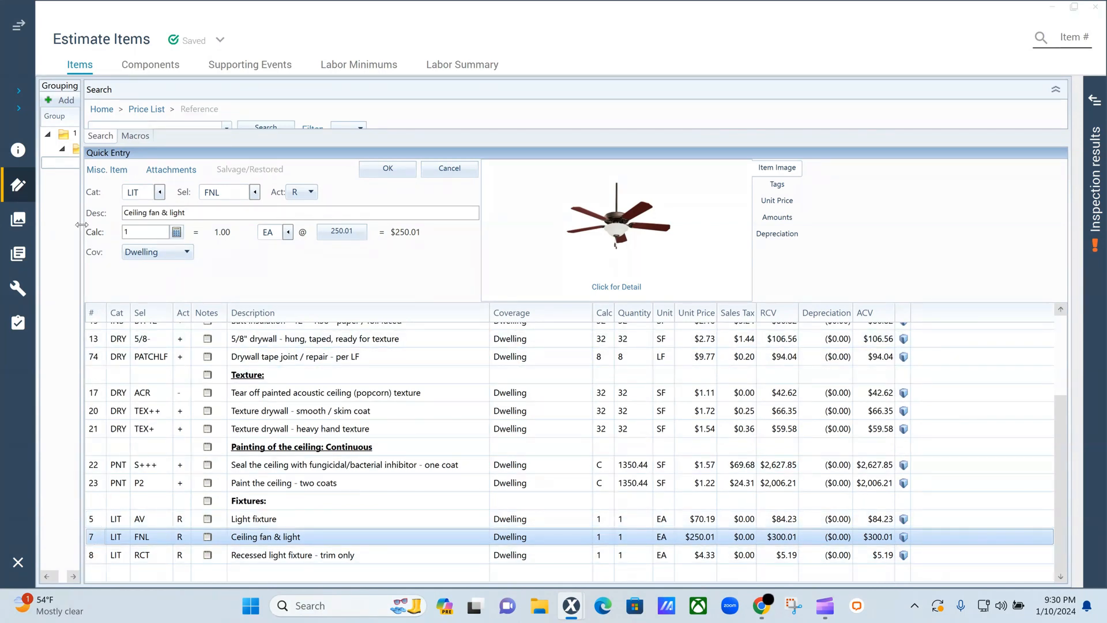
left_click_drag(80, 223, 143, 223)
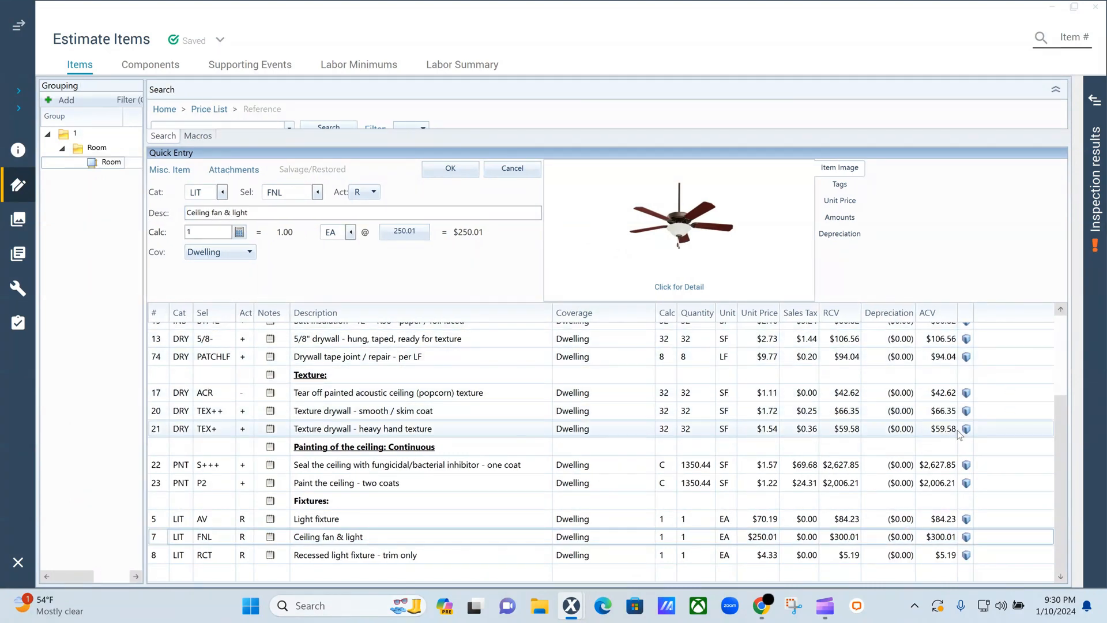
scroll(445, 405, "up", 2)
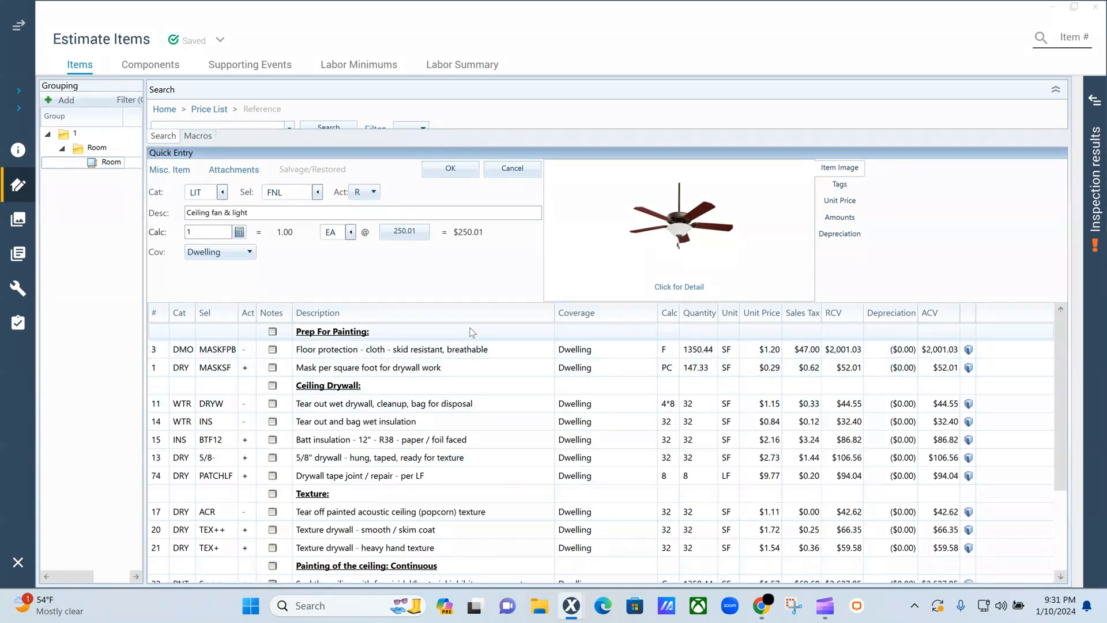
scroll(484, 369, "down", 2)
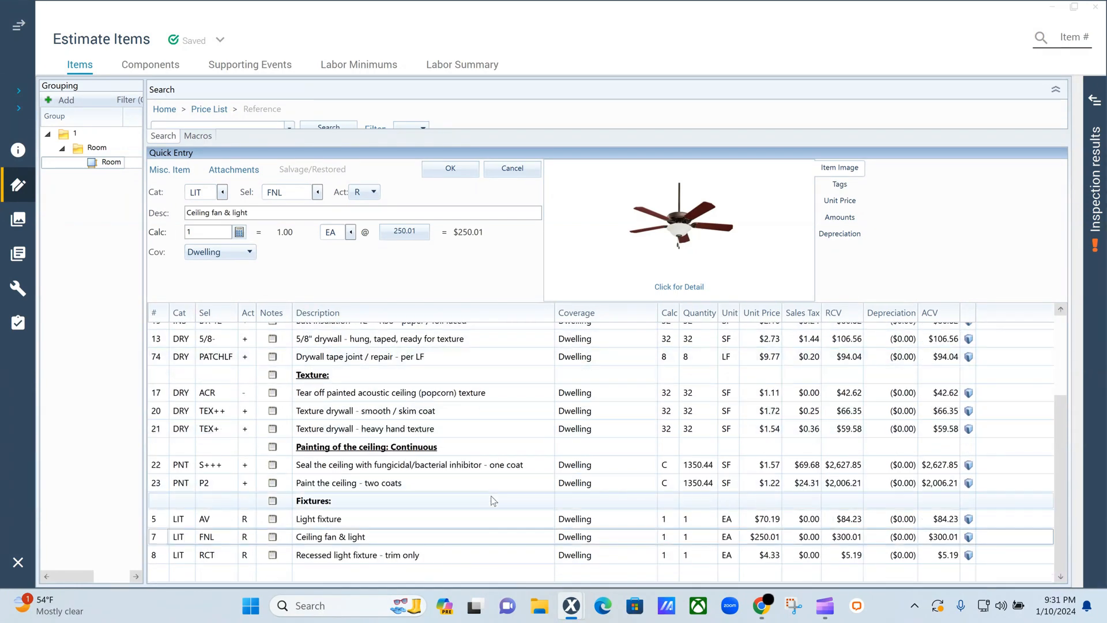
scroll(492, 501, "up", 2)
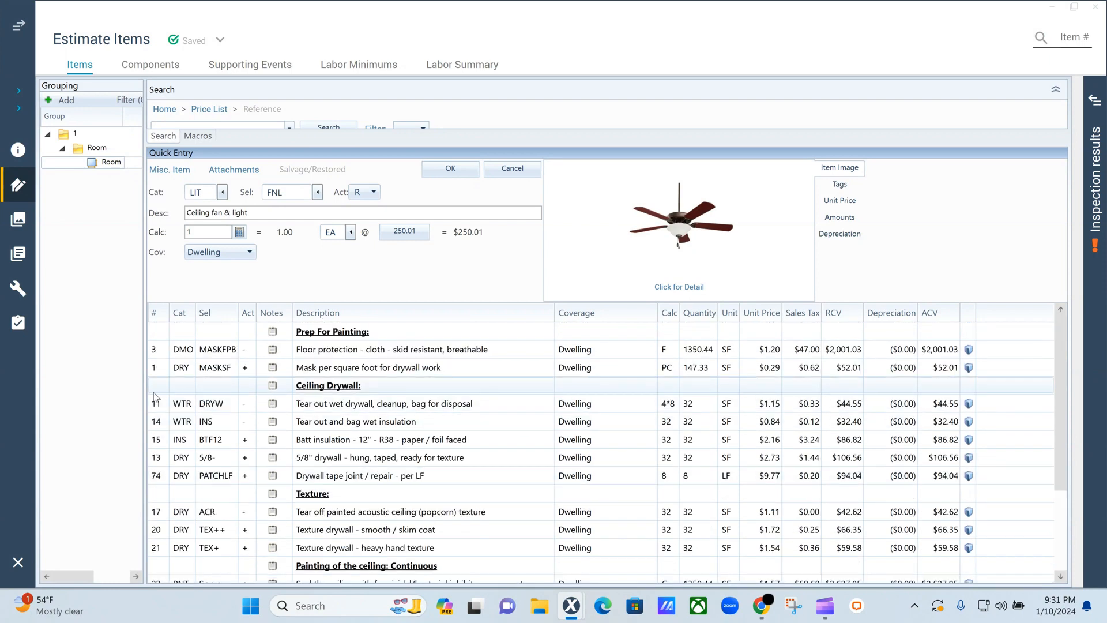
- Select all of the room's line items, and view the Global Changes options without applying any
left_click(155, 392)
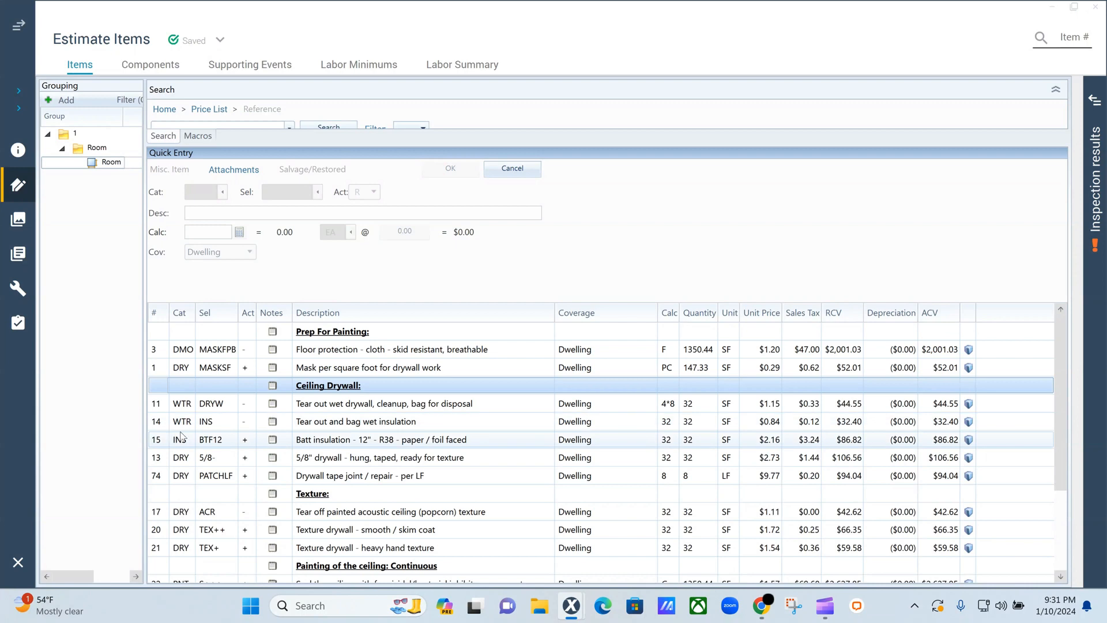
key("ctrl+a")
left_click(238, 288)
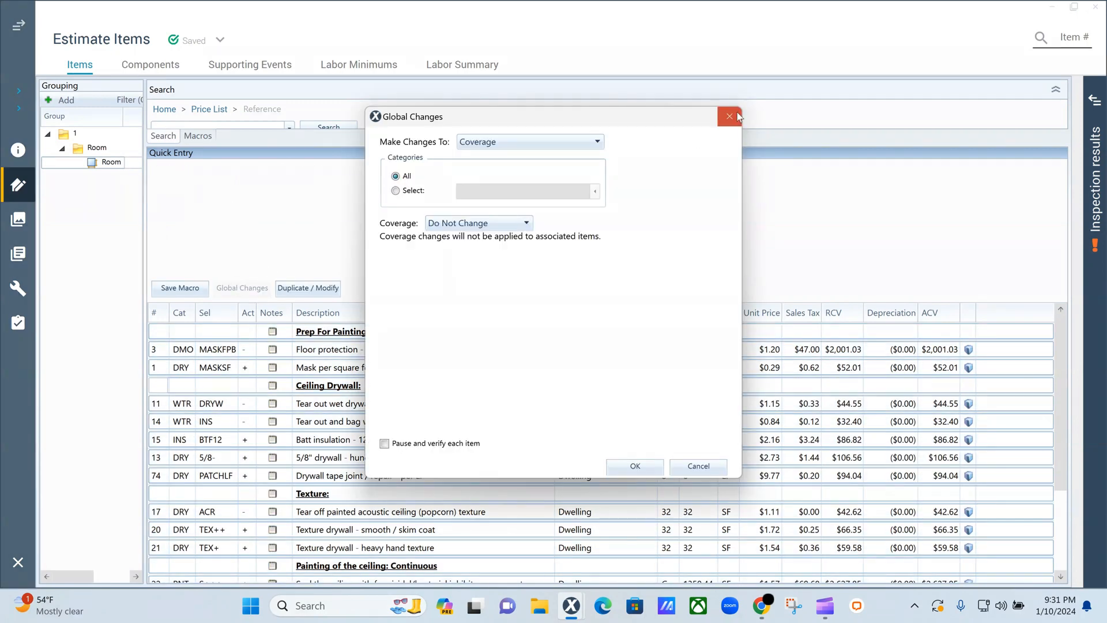
left_click(730, 116)
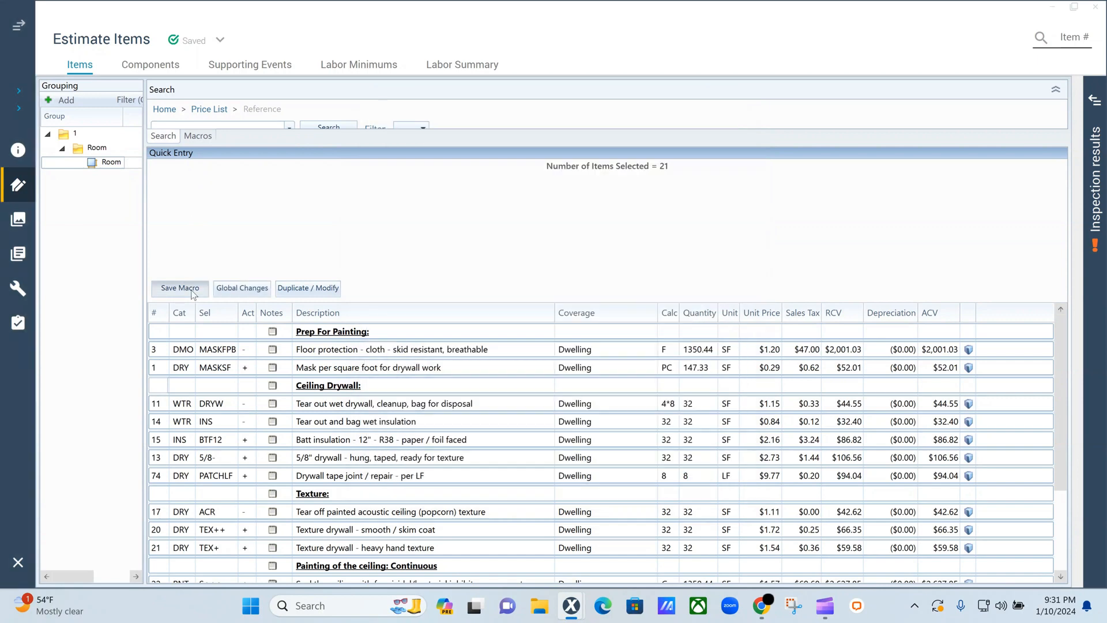
- Save the selected items as a macro coded CEILING_NEW_ plus the estimator's first name, with that first name as the description
left_click(180, 288)
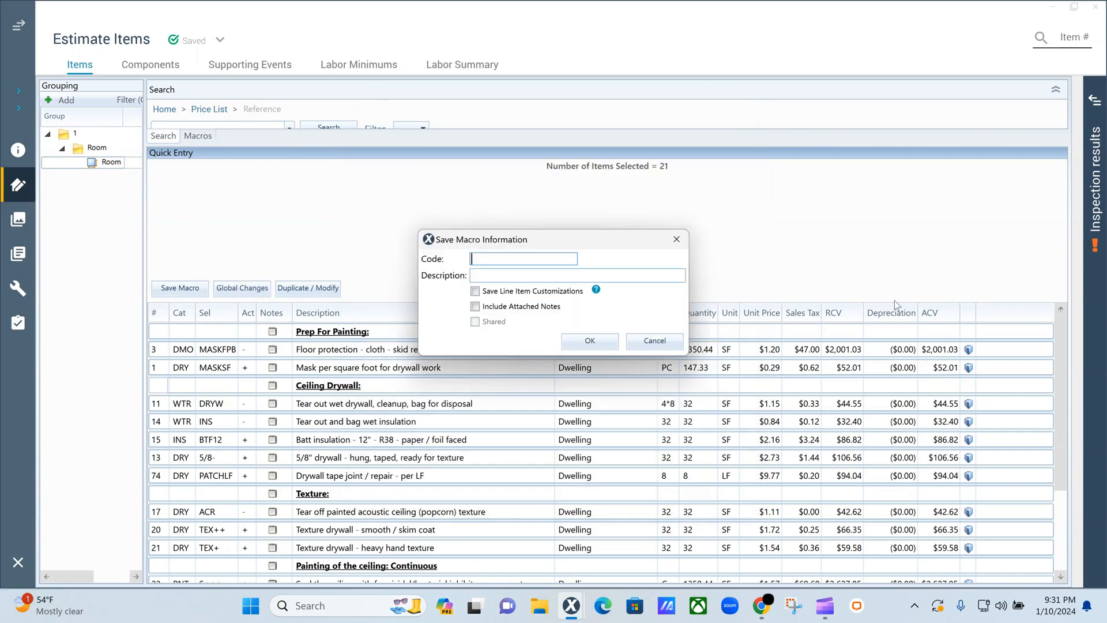
type("CEILING_NEW_RAMONE")
left_click(574, 281)
type("RAMO")
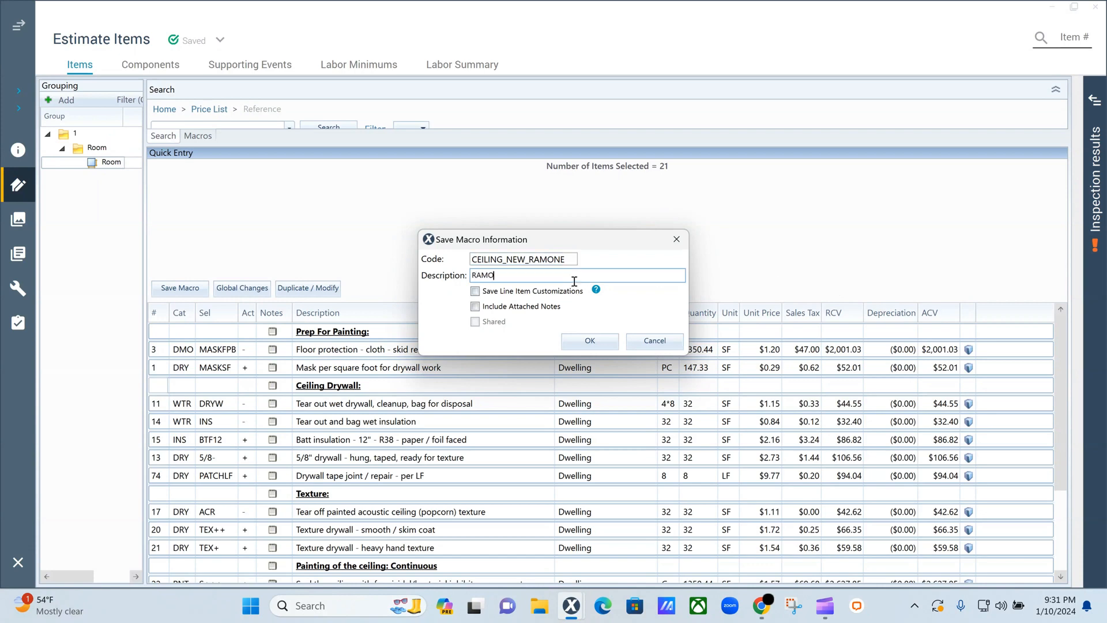
type("NE")
left_click(569, 345)
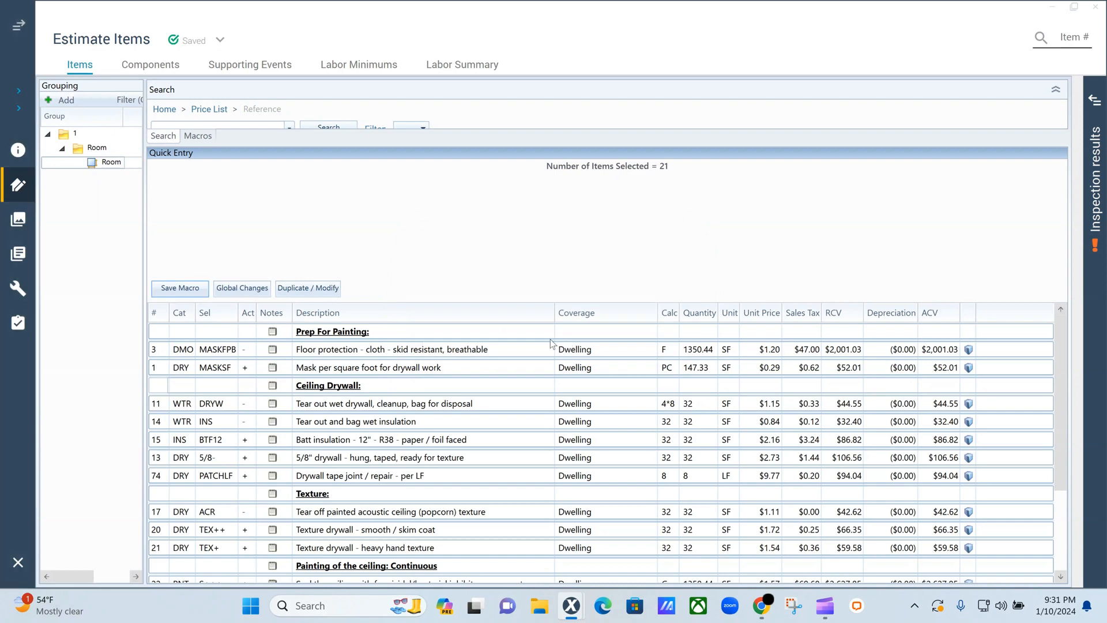
- Enlarge the search pane, show the saved macros, select the new CEILING_NEW macro, and look over the line items it was made from
left_click_drag(467, 144, 449, 281)
left_click(202, 275)
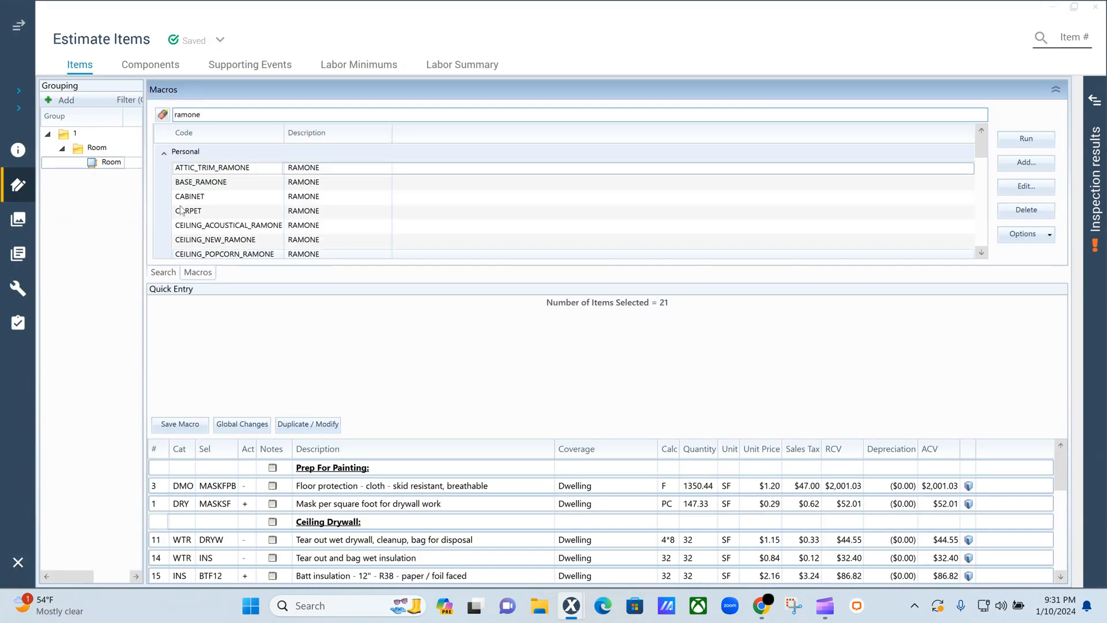
scroll(304, 198, "down", 1)
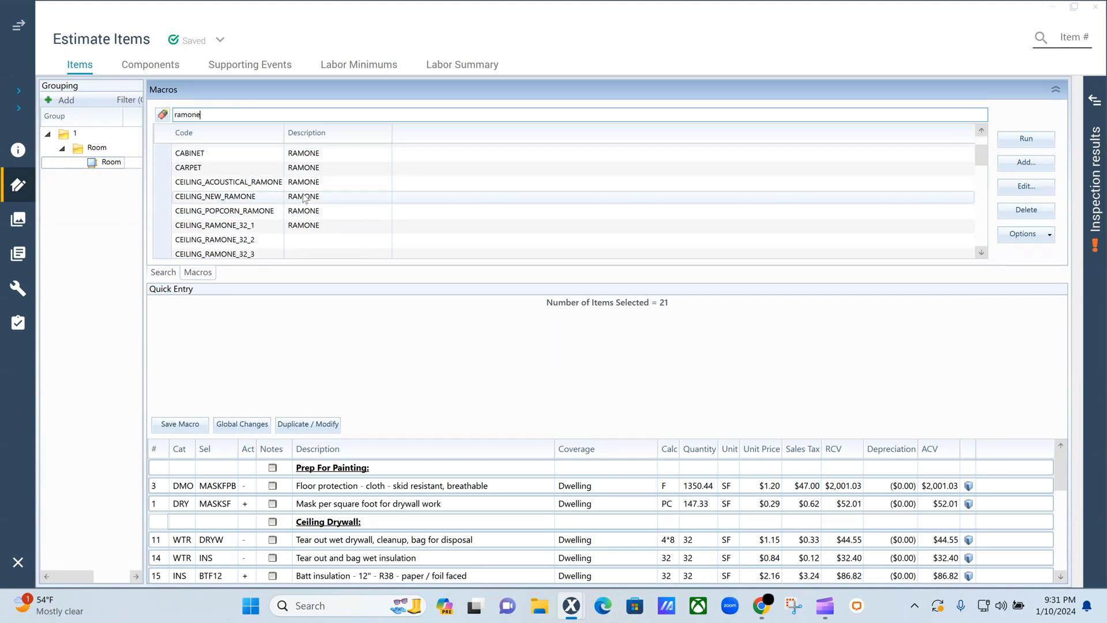
left_click(185, 198)
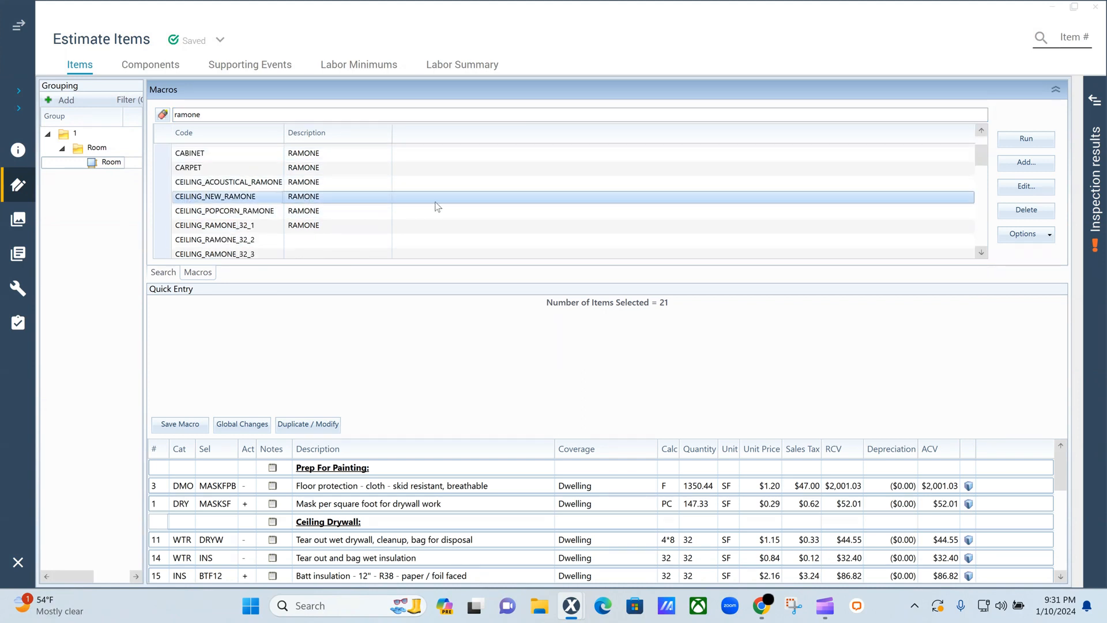
scroll(458, 540, "down", 5)
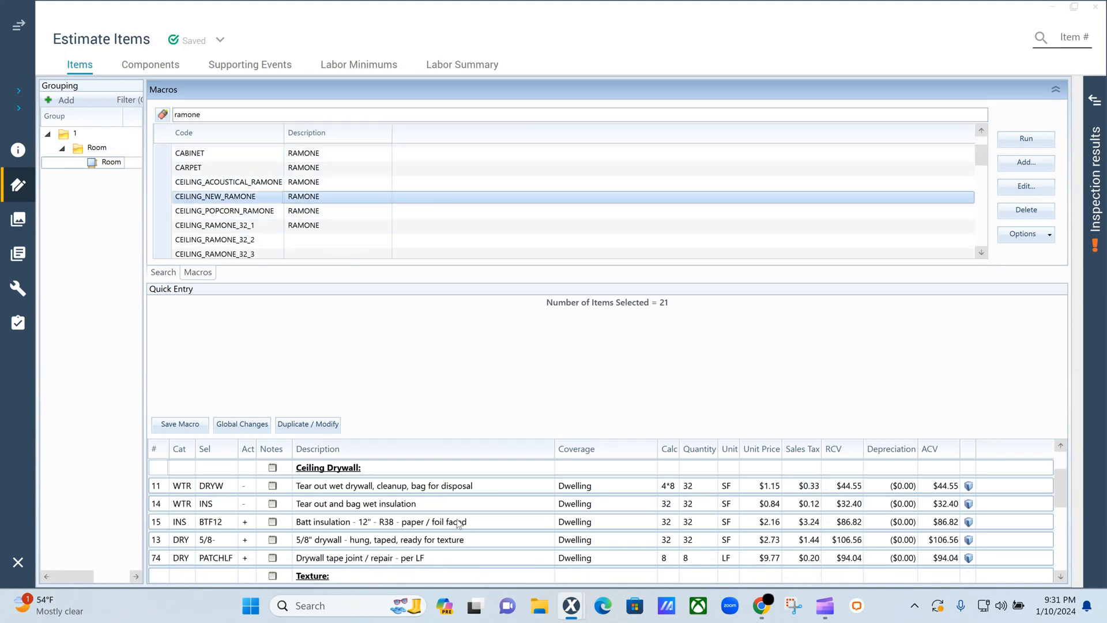
scroll(458, 541, "up", 5)
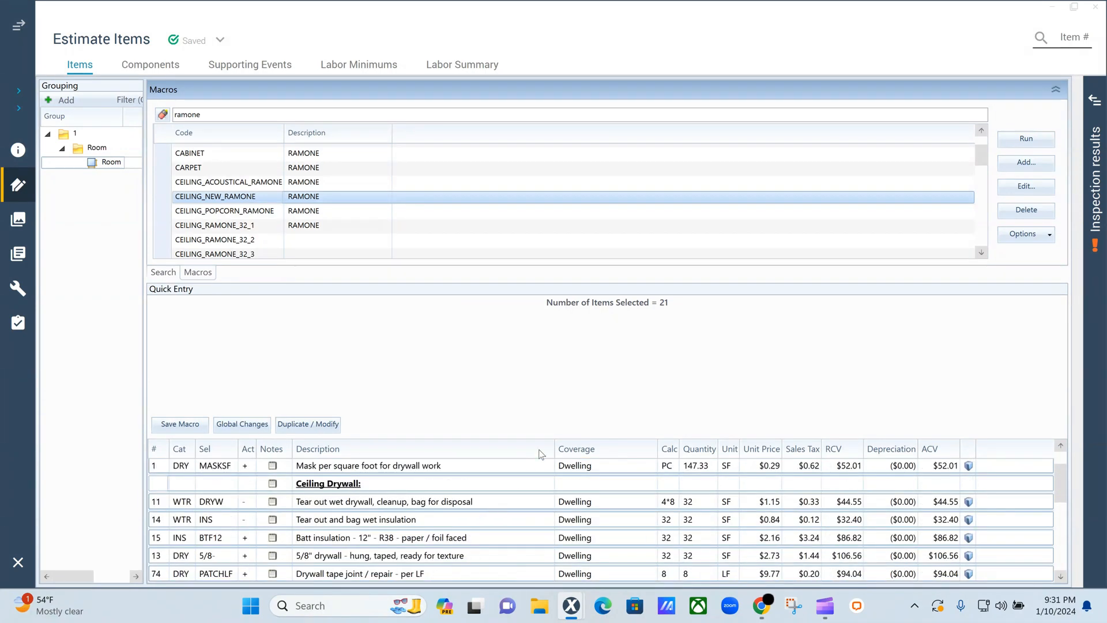